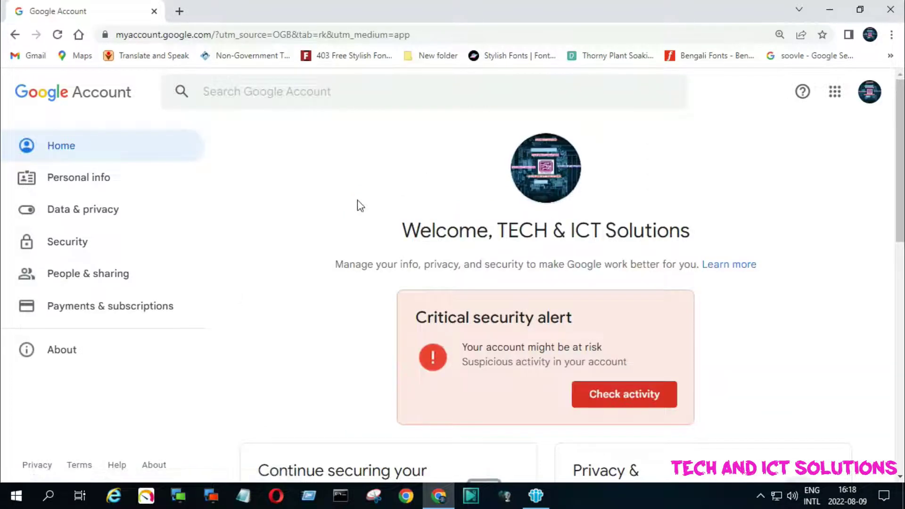
{"action": "scroll", "coordinate": [373, 207], "scroll_direction": "down", "scroll_amount": 1}
{"action": "scroll", "coordinate": [504, 200], "scroll_direction": "up", "scroll_amount": 1}
{"action": "left_click_drag", "start_coordinate": [409, 229], "coordinate": [719, 235]}
{"action": "scroll", "coordinate": [707, 246], "scroll_direction": "down", "scroll_amount": 2}
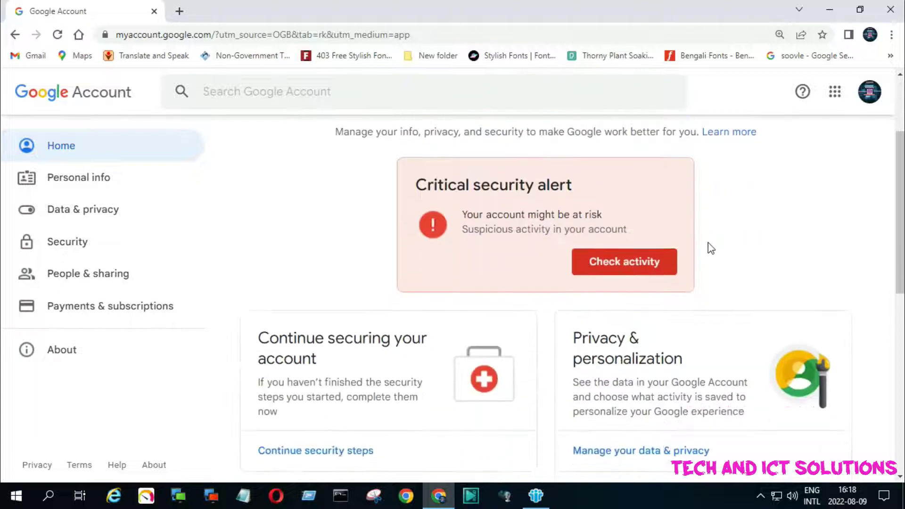
{"action": "scroll", "coordinate": [502, 232], "scroll_direction": "up", "scroll_amount": 2}
{"action": "left_click_drag", "start_coordinate": [338, 263], "coordinate": [721, 287]}
{"action": "scroll", "coordinate": [721, 287], "scroll_direction": "down", "scroll_amount": 1}
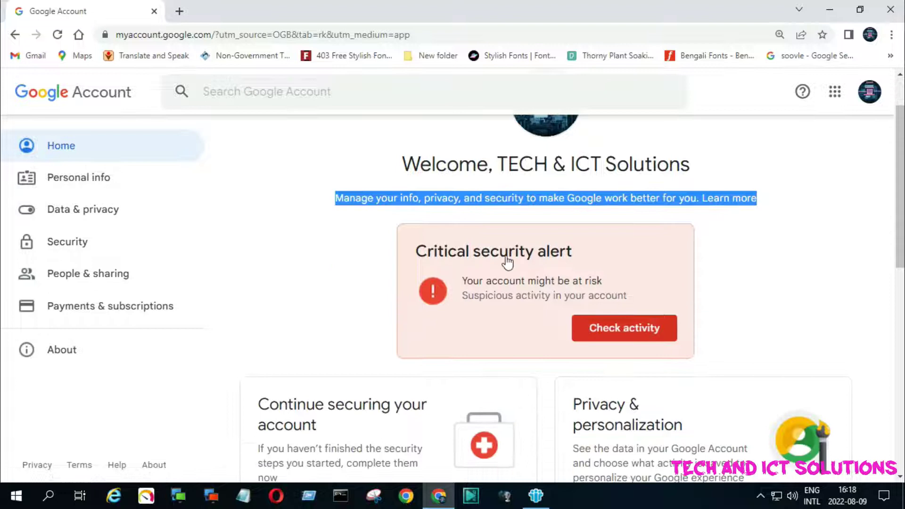
{"action": "scroll", "coordinate": [409, 327], "scroll_direction": "down", "scroll_amount": 2}
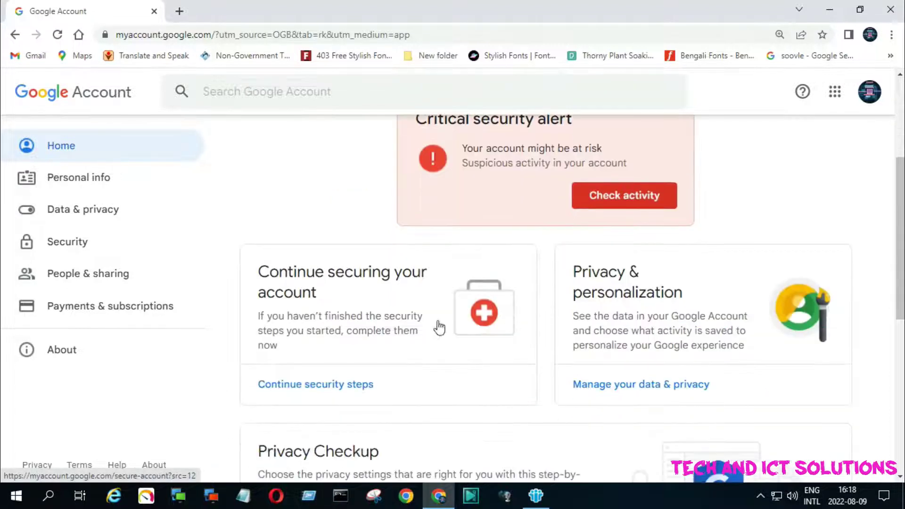
{"action": "scroll", "coordinate": [620, 218], "scroll_direction": "down", "scroll_amount": 1}
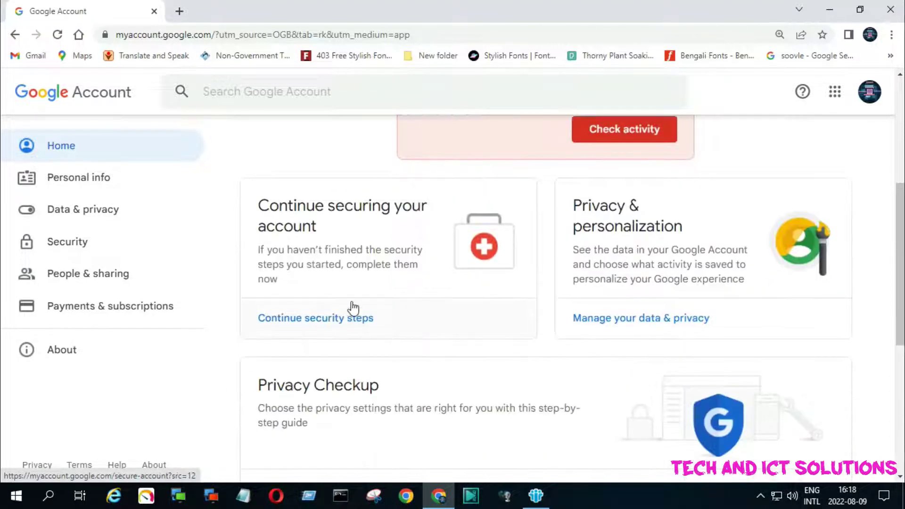
{"action": "scroll", "coordinate": [460, 312], "scroll_direction": "up", "scroll_amount": 3}
{"action": "scroll", "coordinate": [461, 311], "scroll_direction": "down", "scroll_amount": 1}
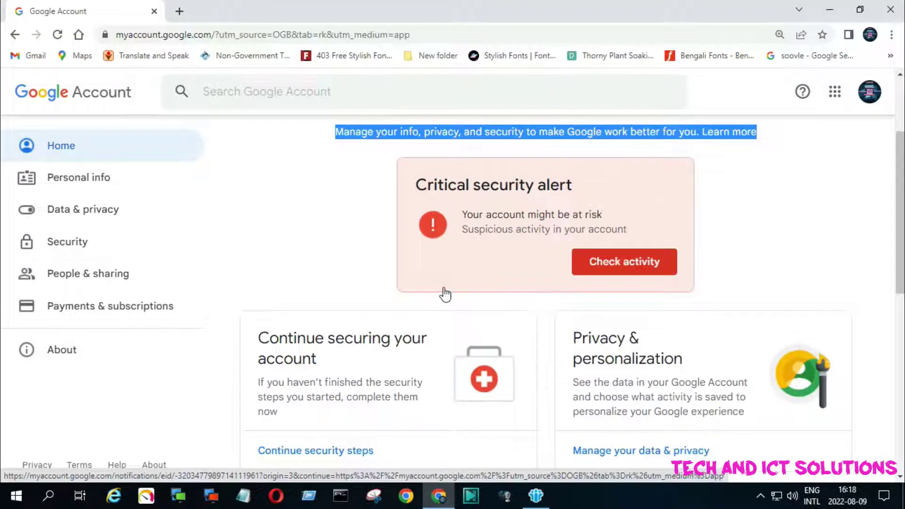
{"action": "scroll", "coordinate": [438, 295], "scroll_direction": "down", "scroll_amount": 1}
{"action": "scroll", "coordinate": [436, 296], "scroll_direction": "down", "scroll_amount": 4}
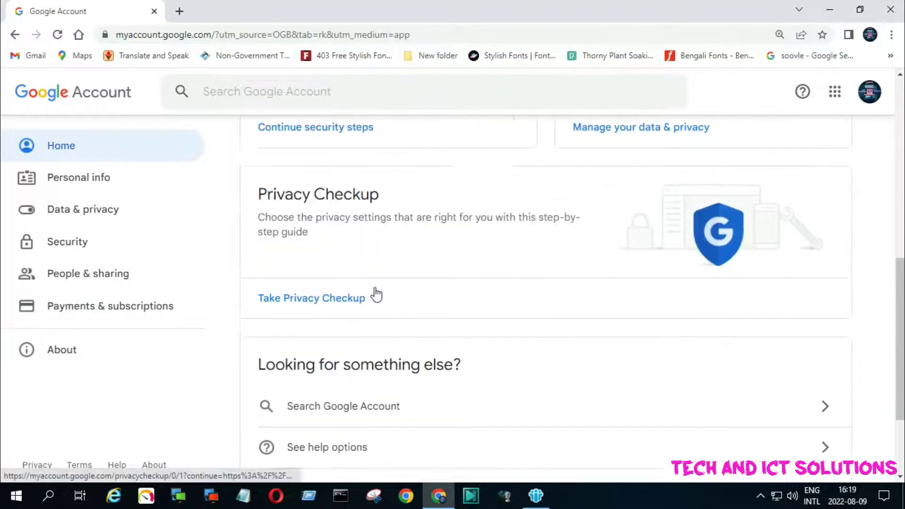
{"action": "scroll", "coordinate": [576, 319], "scroll_direction": "down", "scroll_amount": 2}
{"action": "scroll", "coordinate": [287, 263], "scroll_direction": "up", "scroll_amount": 9}
{"action": "scroll", "coordinate": [538, 274], "scroll_direction": "down", "scroll_amount": 2}
{"action": "scroll", "coordinate": [538, 274], "scroll_direction": "up", "scroll_amount": 1}
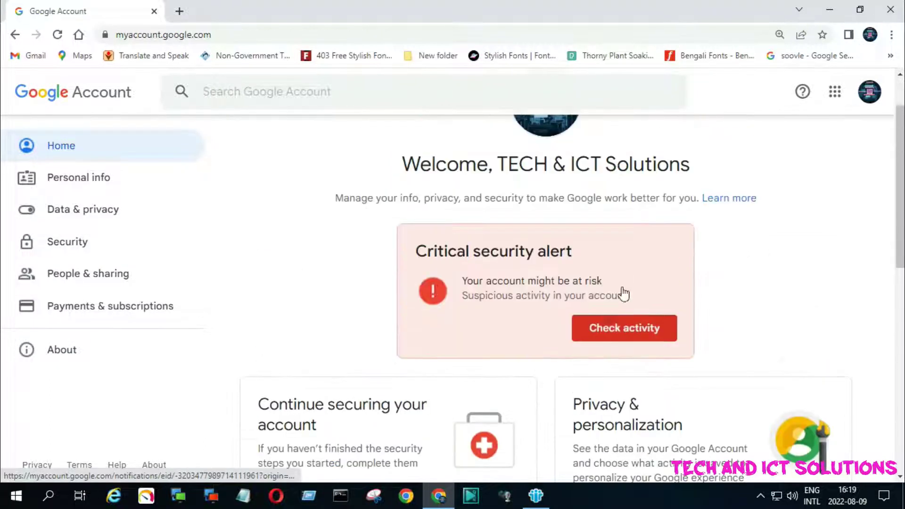
Step: Open the critical alert's Check activity page and review the Suspicious app detected details
{"action": "left_click", "coordinate": [622, 324]}
{"action": "scroll", "coordinate": [466, 269], "scroll_direction": "down", "scroll_amount": 1}
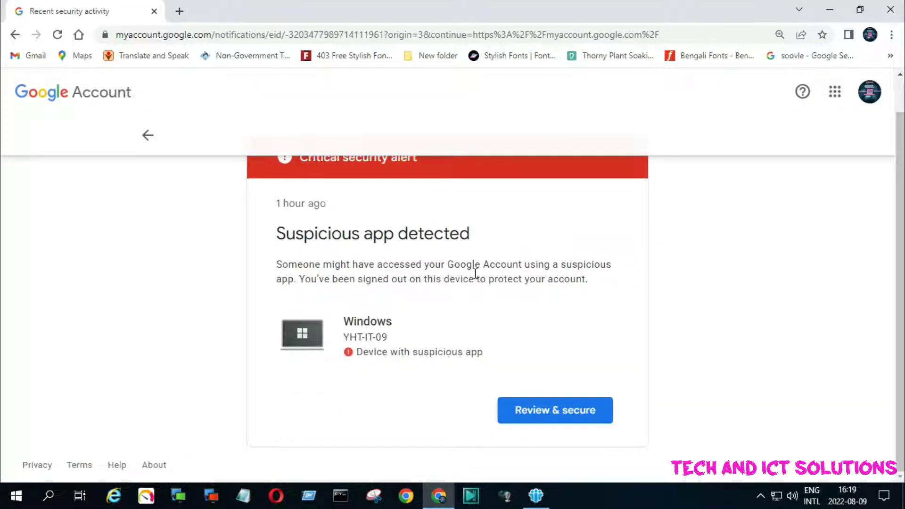
{"action": "left_click_drag", "start_coordinate": [293, 227], "coordinate": [479, 254]}
{"action": "left_click", "coordinate": [400, 306]}
Step: Choose Review & secure and verify the account password on the sign-in page
{"action": "left_click", "coordinate": [565, 411]}
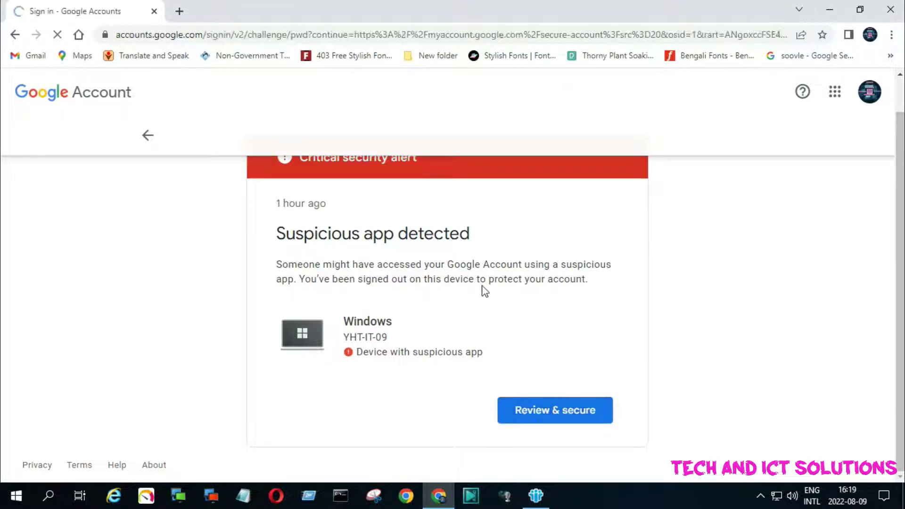
{"action": "left_click", "coordinate": [397, 292]}
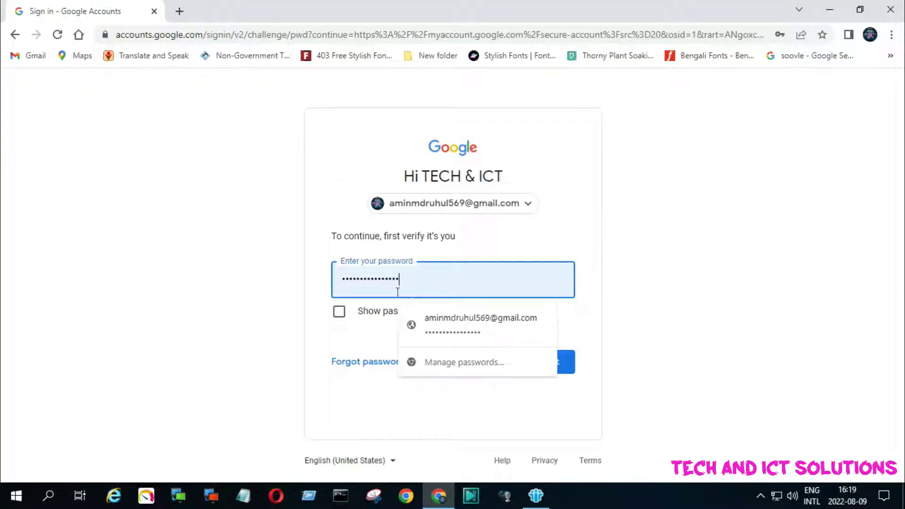
{"action": "key", "text": "Return"}
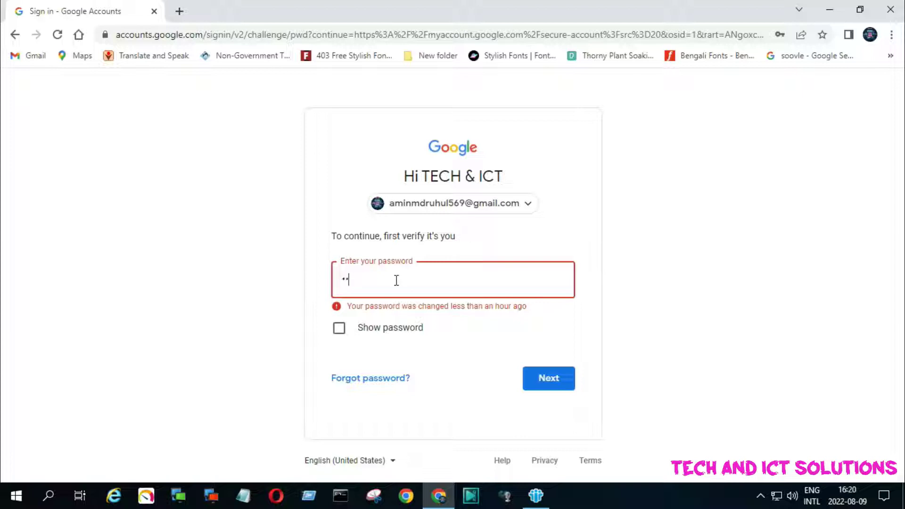
{"action": "key", "text": "ctrl+v"}
{"action": "left_click", "coordinate": [542, 378]}
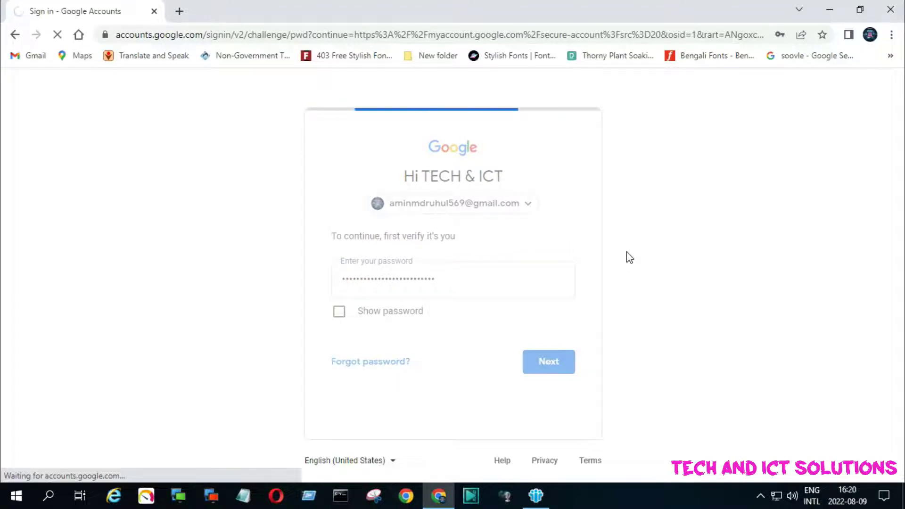
{"action": "scroll", "coordinate": [518, 299], "scroll_direction": "down", "scroll_amount": 2}
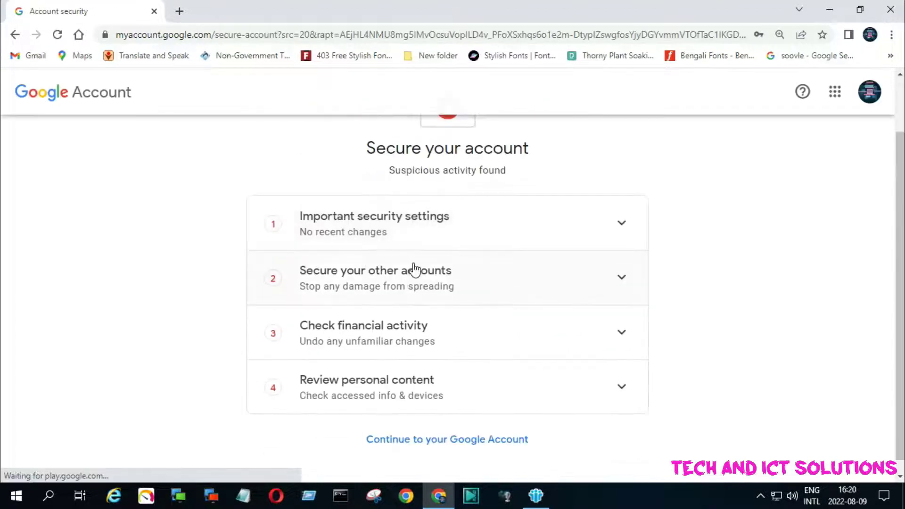
Step: Expand Important security settings to confirm nothing changed, then advance to the next step
{"action": "left_click", "coordinate": [623, 228]}
{"action": "scroll", "coordinate": [574, 263], "scroll_direction": "up", "scroll_amount": 3}
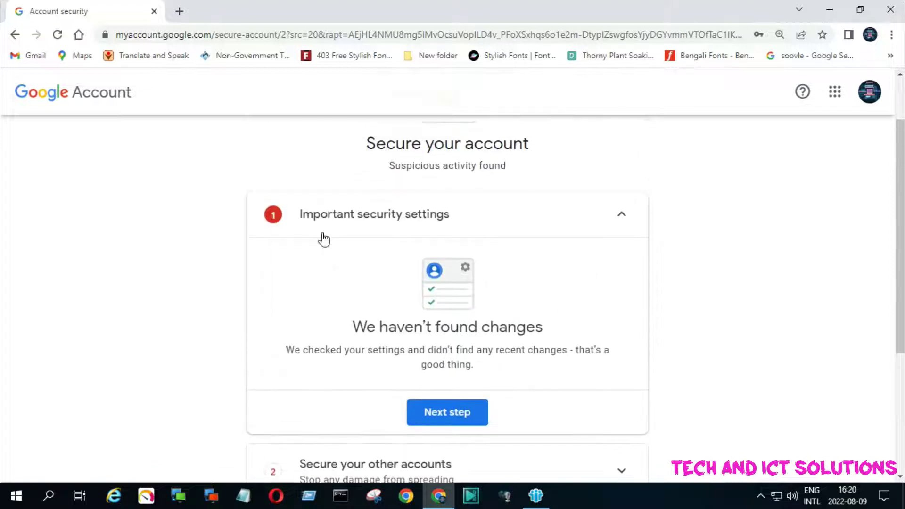
{"action": "scroll", "coordinate": [448, 292], "scroll_direction": "down", "scroll_amount": 1}
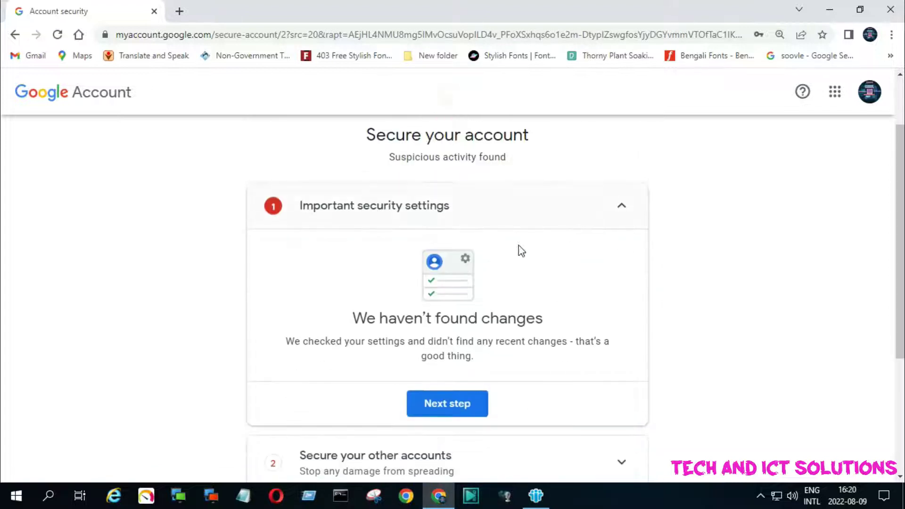
{"action": "scroll", "coordinate": [521, 251], "scroll_direction": "down", "scroll_amount": 1}
{"action": "left_click", "coordinate": [455, 340]}
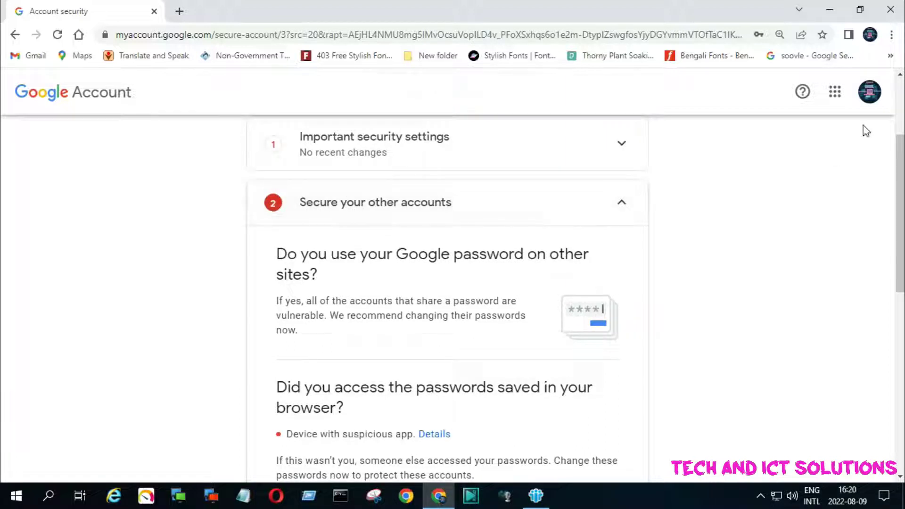
Step: Zoom the page to 125% from Chrome's menu and scroll through it
{"action": "left_click", "coordinate": [892, 34]}
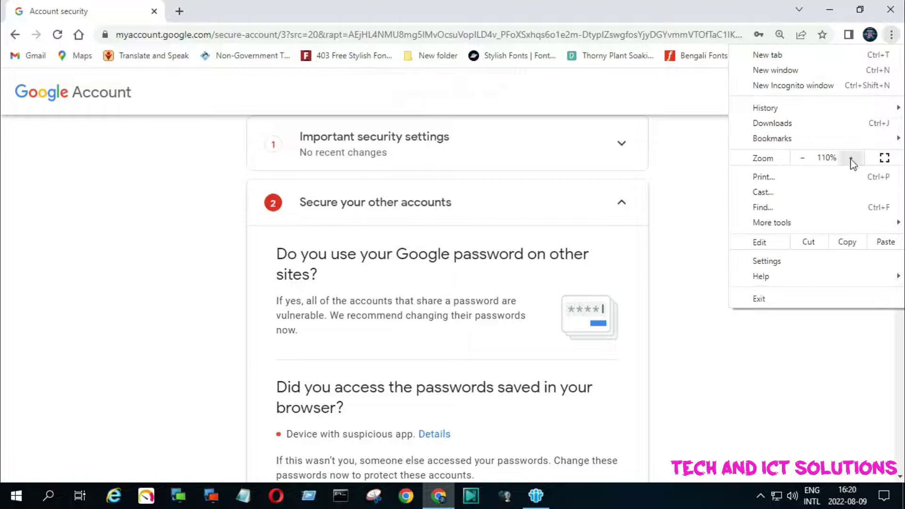
{"action": "left_click", "coordinate": [851, 158]}
{"action": "left_click", "coordinate": [167, 318]}
{"action": "scroll", "coordinate": [561, 307], "scroll_direction": "down", "scroll_amount": 2}
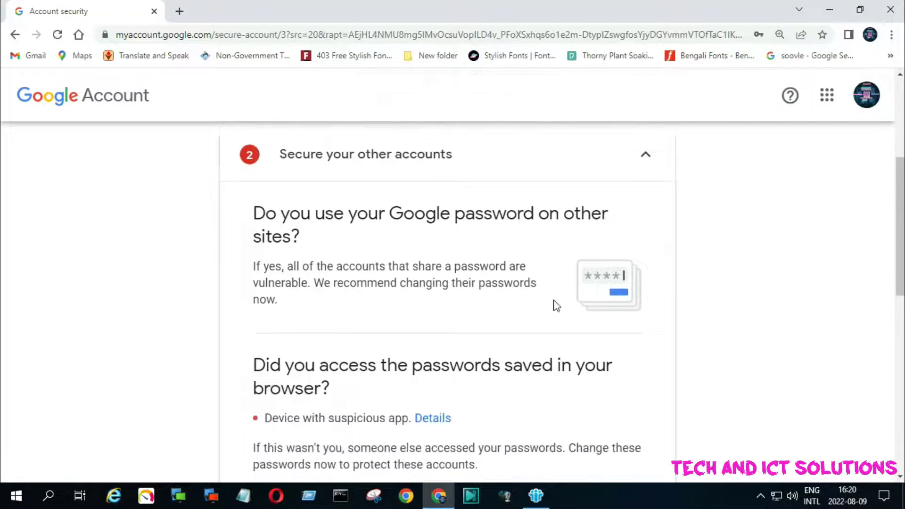
{"action": "scroll", "coordinate": [559, 309], "scroll_direction": "up", "scroll_amount": 2}
{"action": "scroll", "coordinate": [567, 307], "scroll_direction": "down", "scroll_amount": 3}
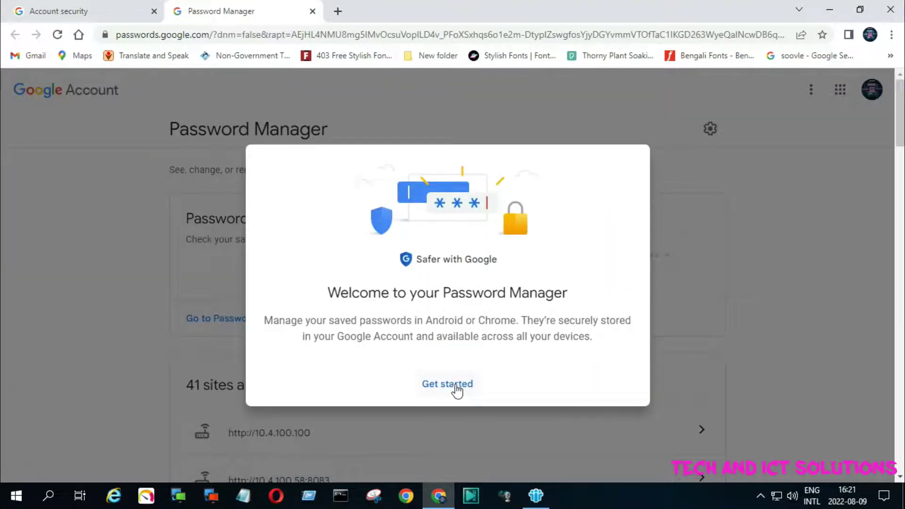
Step: Dismiss the Password Manager welcome and scroll through the 41 saved sites and apps
{"action": "left_click", "coordinate": [455, 386]}
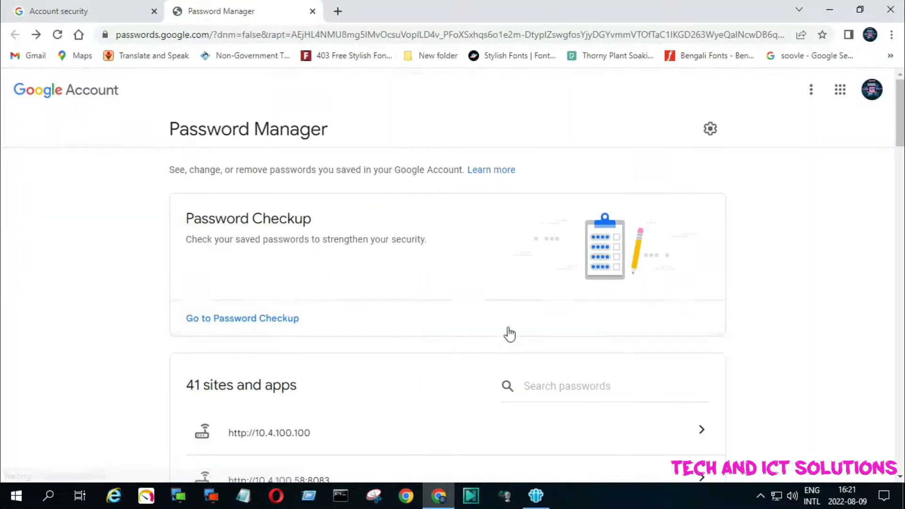
{"action": "scroll", "coordinate": [382, 288], "scroll_direction": "down", "scroll_amount": 3}
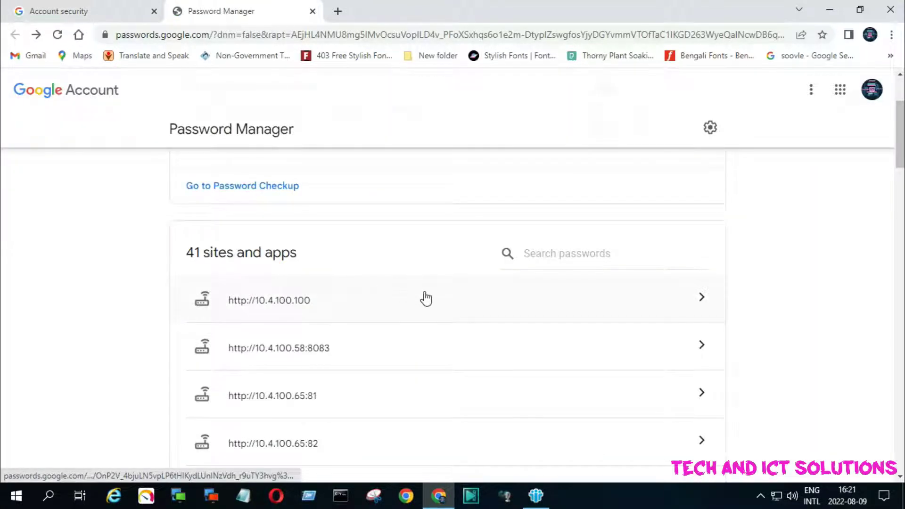
{"action": "scroll", "coordinate": [427, 298], "scroll_direction": "up", "scroll_amount": 3}
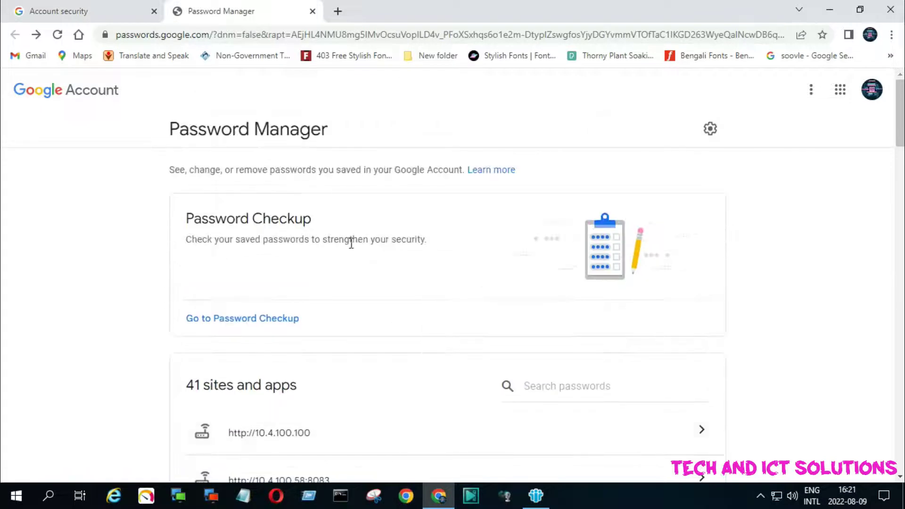
{"action": "scroll", "coordinate": [372, 251], "scroll_direction": "down", "scroll_amount": 2}
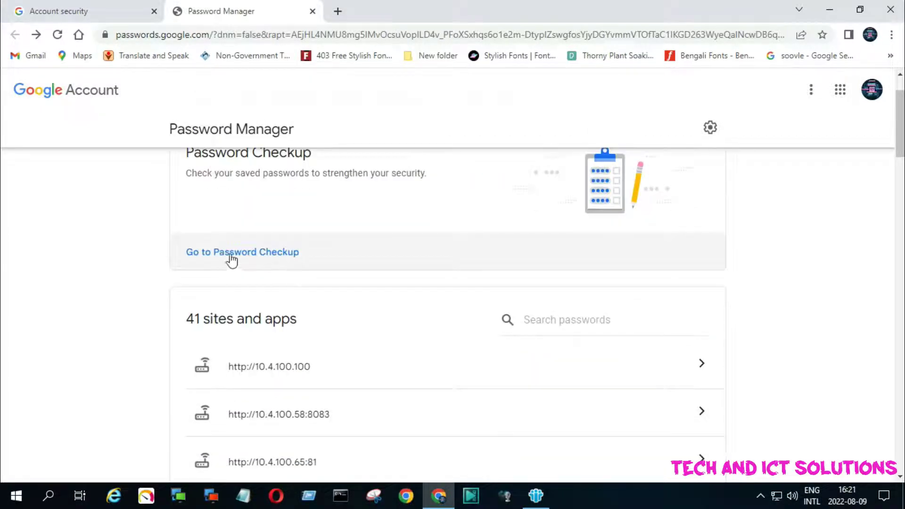
{"action": "scroll", "coordinate": [317, 280], "scroll_direction": "down", "scroll_amount": 3}
{"action": "left_click_drag", "start_coordinate": [189, 188], "coordinate": [256, 183]}
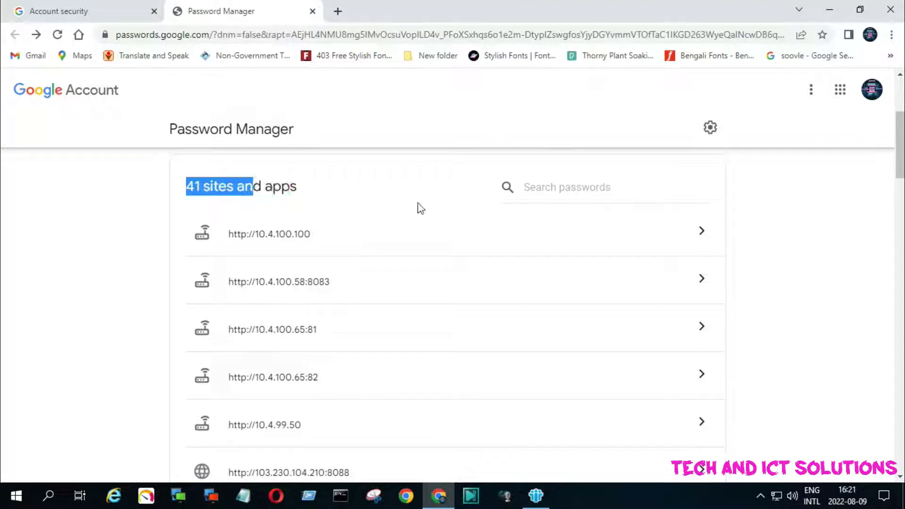
{"action": "scroll", "coordinate": [573, 246], "scroll_direction": "down", "scroll_amount": 4}
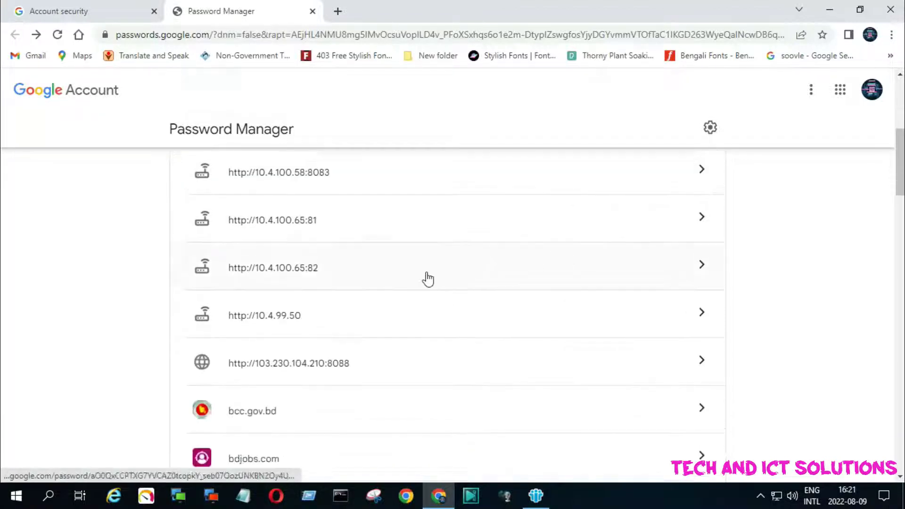
{"action": "scroll", "coordinate": [425, 282], "scroll_direction": "down", "scroll_amount": 10}
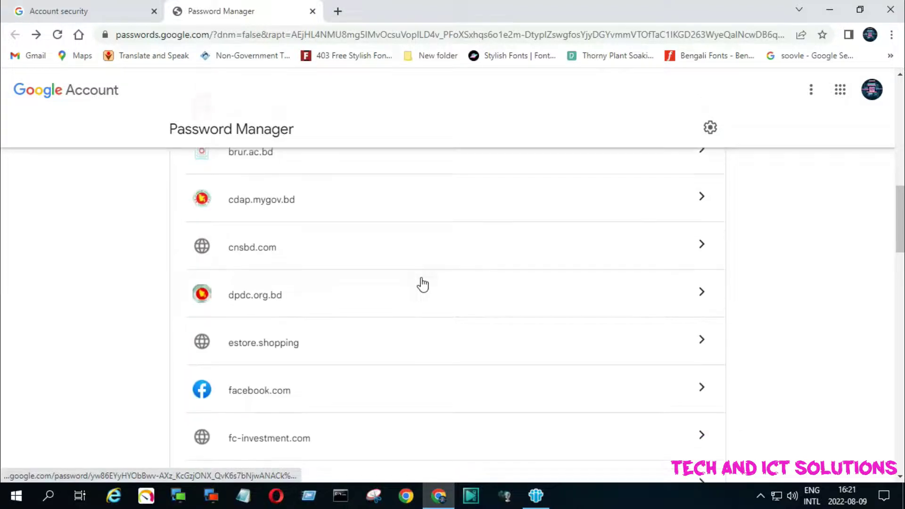
{"action": "scroll", "coordinate": [427, 283], "scroll_direction": "down", "scroll_amount": 4}
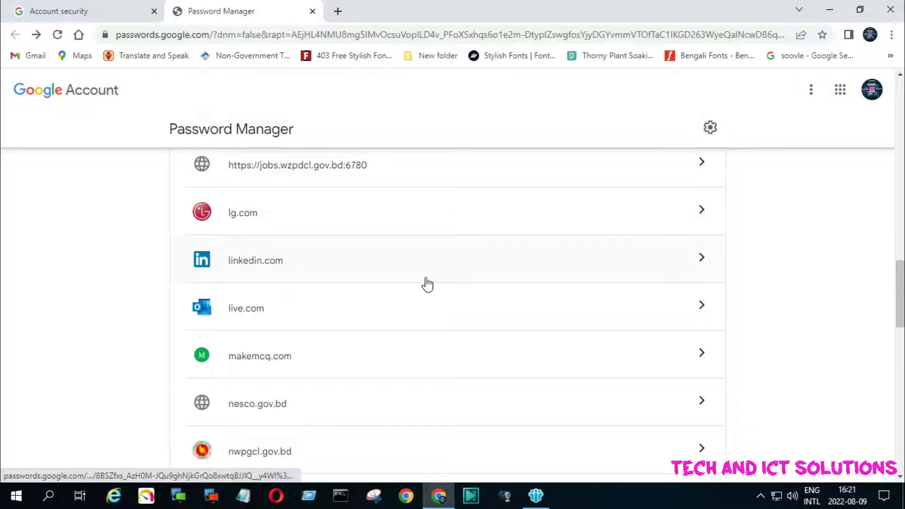
{"action": "scroll", "coordinate": [427, 284], "scroll_direction": "up", "scroll_amount": 20}
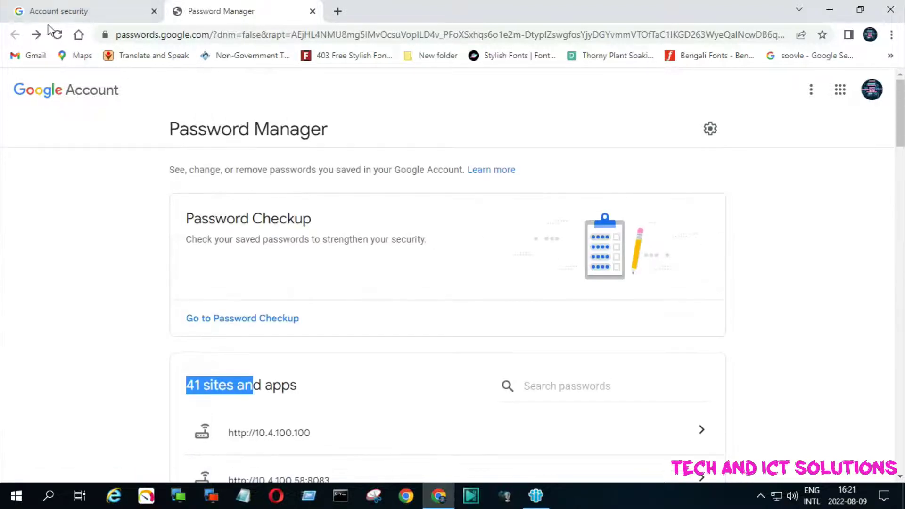
Step: Close Password Manager, review the Secure your other accounts step, and advance to financial activity
{"action": "left_click", "coordinate": [312, 12]}
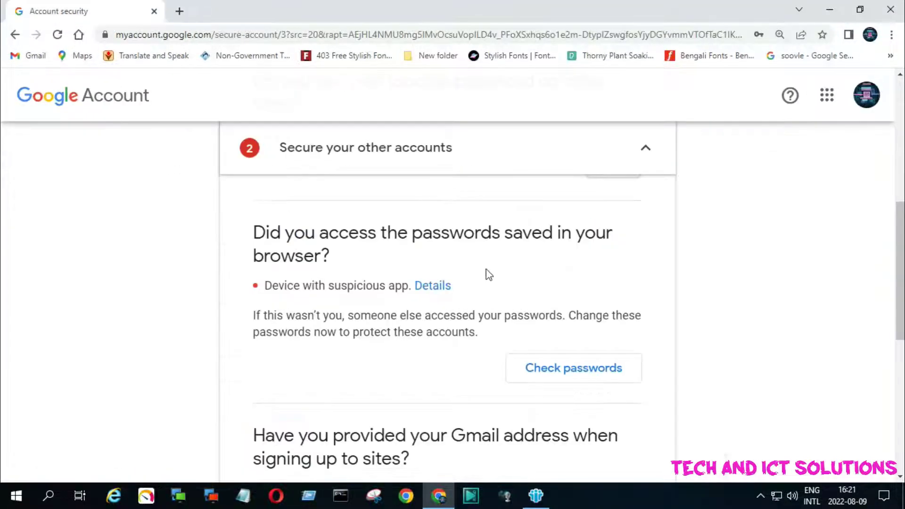
{"action": "scroll", "coordinate": [545, 285], "scroll_direction": "down", "scroll_amount": 2}
{"action": "scroll", "coordinate": [545, 284], "scroll_direction": "up", "scroll_amount": 2}
{"action": "scroll", "coordinate": [545, 284], "scroll_direction": "down", "scroll_amount": 3}
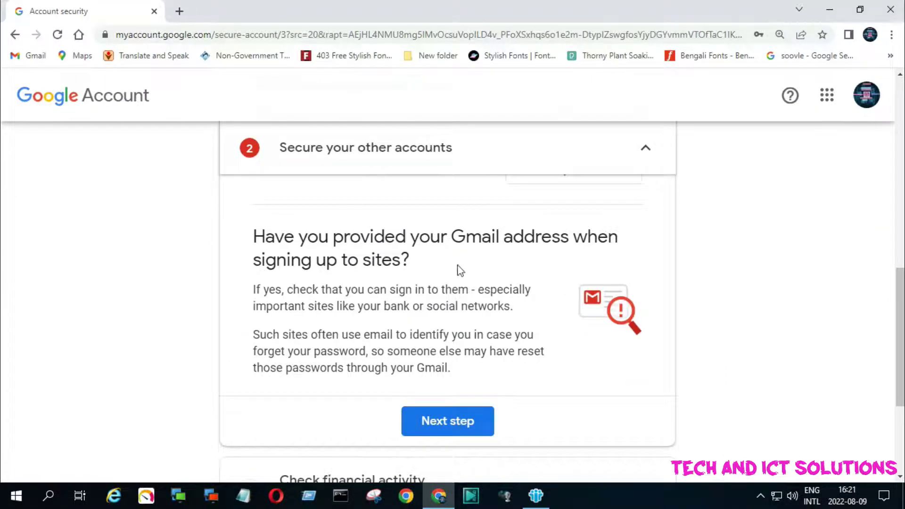
{"action": "scroll", "coordinate": [487, 269], "scroll_direction": "down", "scroll_amount": 1}
{"action": "scroll", "coordinate": [490, 271], "scroll_direction": "up", "scroll_amount": 1}
{"action": "left_click_drag", "start_coordinate": [263, 231], "coordinate": [439, 235]}
{"action": "left_click", "coordinate": [417, 264]}
{"action": "scroll", "coordinate": [424, 269], "scroll_direction": "down", "scroll_amount": 1}
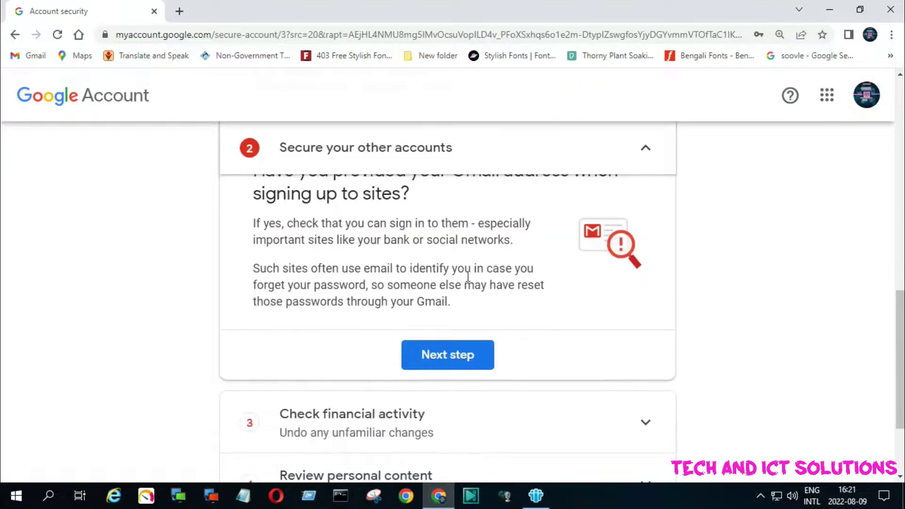
{"action": "left_click", "coordinate": [451, 356]}
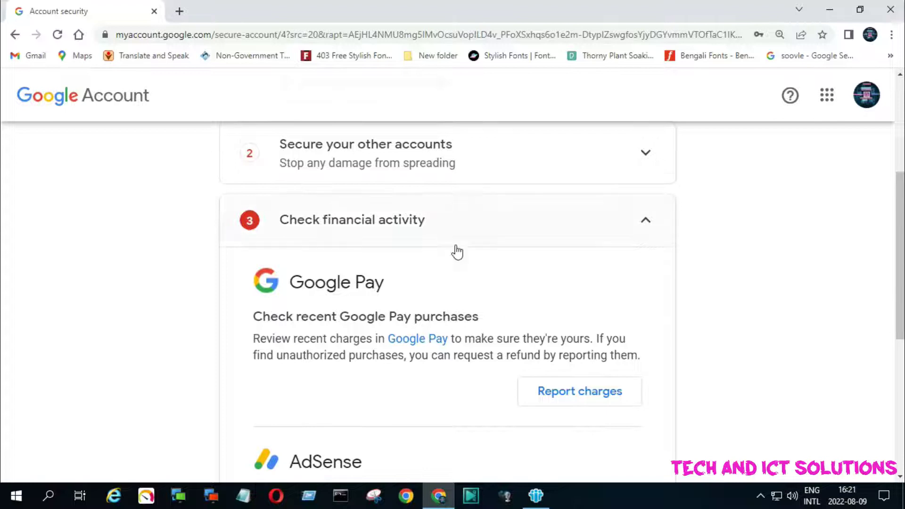
Step: Review the Google Pay purchase and AdSense payment-settings checks under Check financial activity
{"action": "scroll", "coordinate": [452, 255], "scroll_direction": "up", "scroll_amount": 1}
{"action": "scroll", "coordinate": [414, 269], "scroll_direction": "down", "scroll_amount": 1}
{"action": "scroll", "coordinate": [443, 245], "scroll_direction": "down", "scroll_amount": 1}
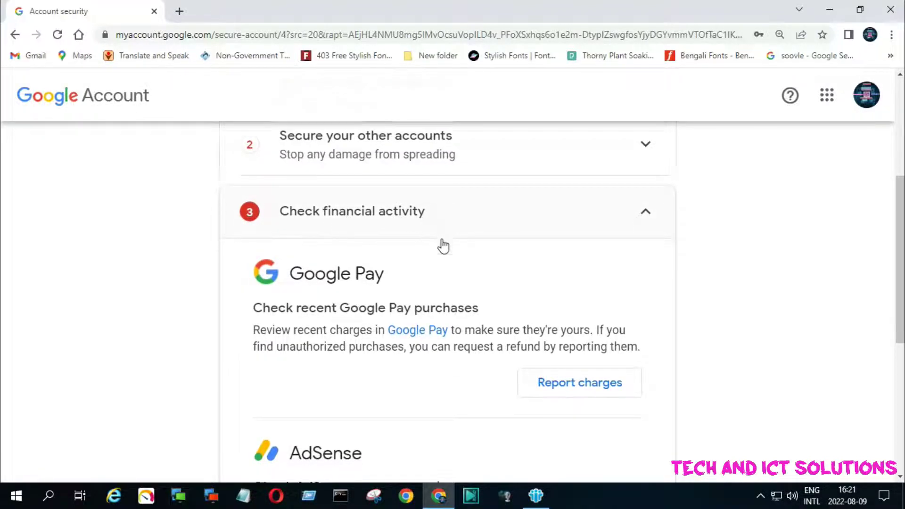
{"action": "scroll", "coordinate": [504, 260], "scroll_direction": "down", "scroll_amount": 1}
{"action": "scroll", "coordinate": [388, 239], "scroll_direction": "up", "scroll_amount": 1}
{"action": "scroll", "coordinate": [297, 231], "scroll_direction": "up", "scroll_amount": 1}
{"action": "scroll", "coordinate": [326, 243], "scroll_direction": "down", "scroll_amount": 1}
{"action": "scroll", "coordinate": [321, 267], "scroll_direction": "down", "scroll_amount": 4}
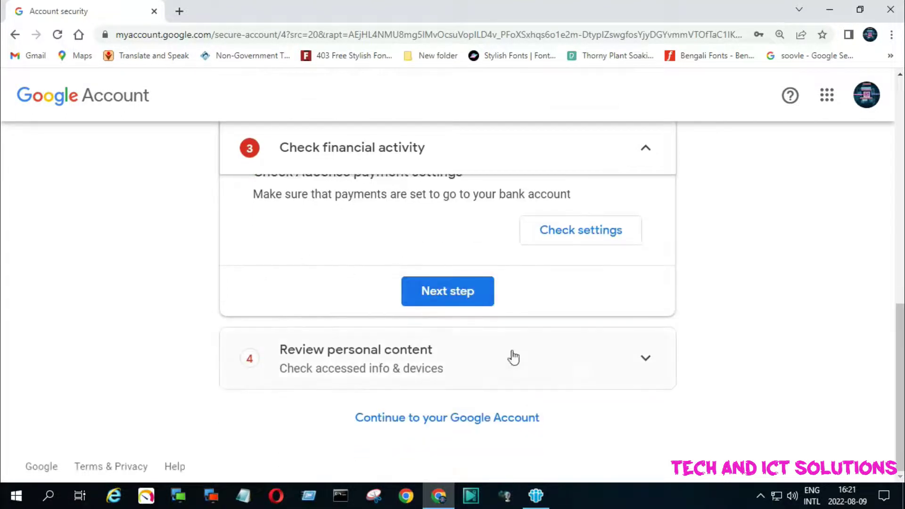
{"action": "left_click", "coordinate": [645, 361]}
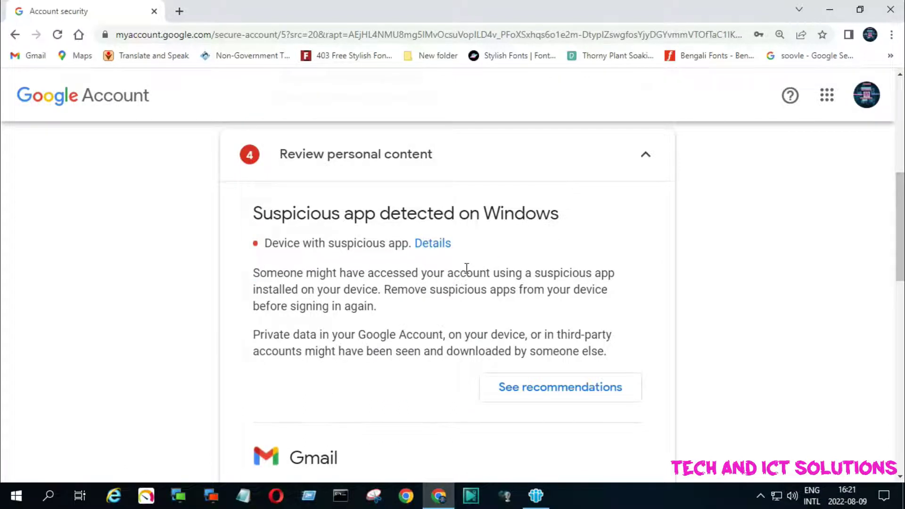
{"action": "scroll", "coordinate": [467, 268], "scroll_direction": "up", "scroll_amount": 1}
{"action": "scroll", "coordinate": [466, 273], "scroll_direction": "down", "scroll_amount": 1}
{"action": "left_click_drag", "start_coordinate": [260, 271], "coordinate": [377, 306]}
{"action": "scroll", "coordinate": [414, 299], "scroll_direction": "down", "scroll_amount": 1}
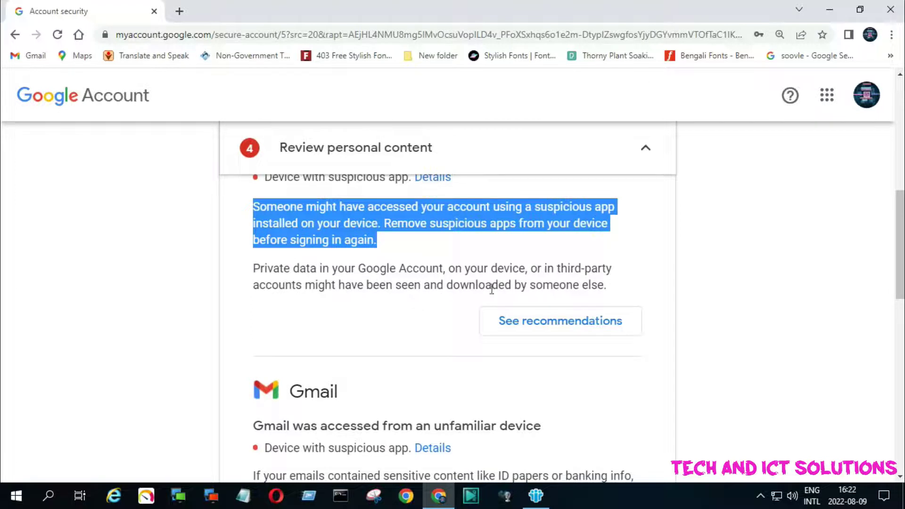
{"action": "scroll", "coordinate": [504, 324], "scroll_direction": "down", "scroll_amount": 1}
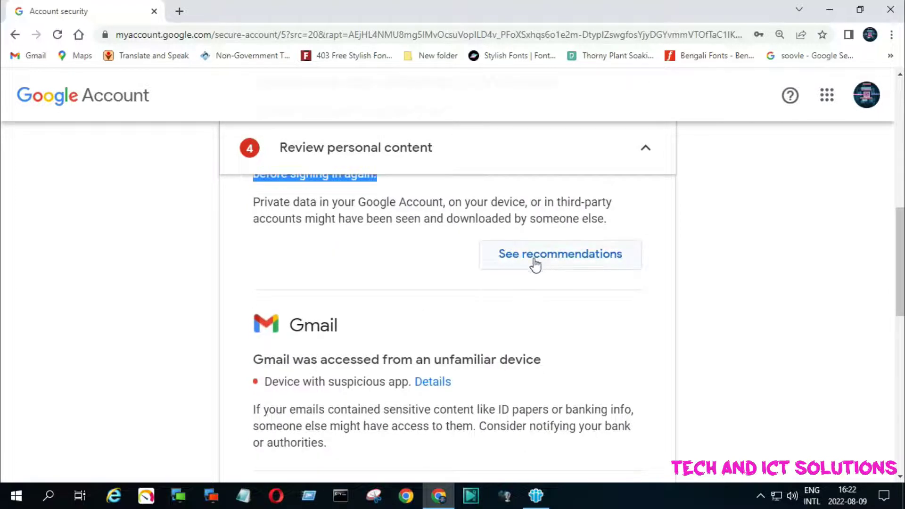
{"action": "scroll", "coordinate": [491, 297], "scroll_direction": "down", "scroll_amount": 1}
{"action": "scroll", "coordinate": [490, 297], "scroll_direction": "up", "scroll_amount": 2}
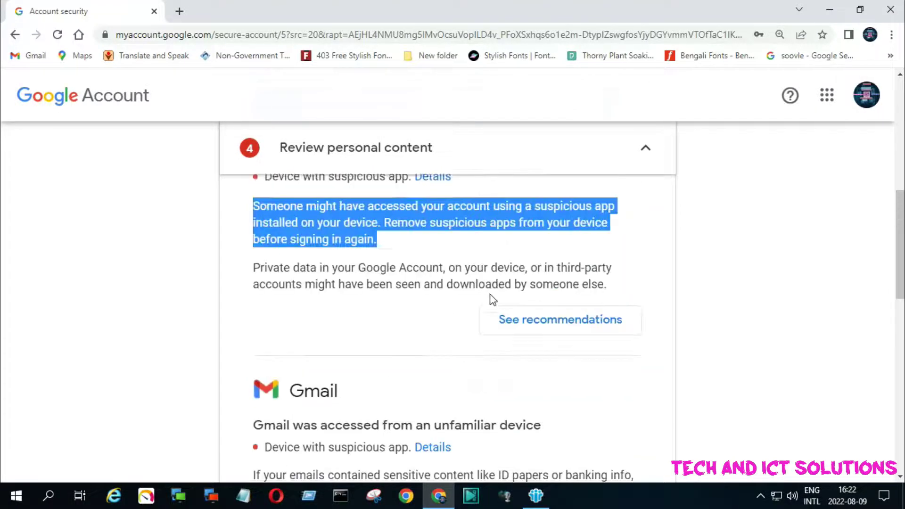
Step: Open See recommendations and read the six-step Remove malware or unsafe software article
{"action": "left_click", "coordinate": [545, 321]}
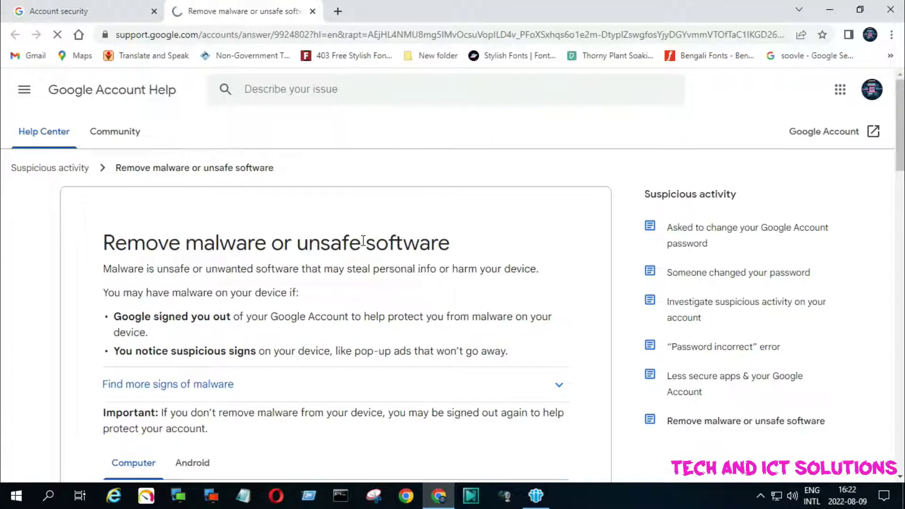
{"action": "scroll", "coordinate": [363, 242], "scroll_direction": "down", "scroll_amount": 1}
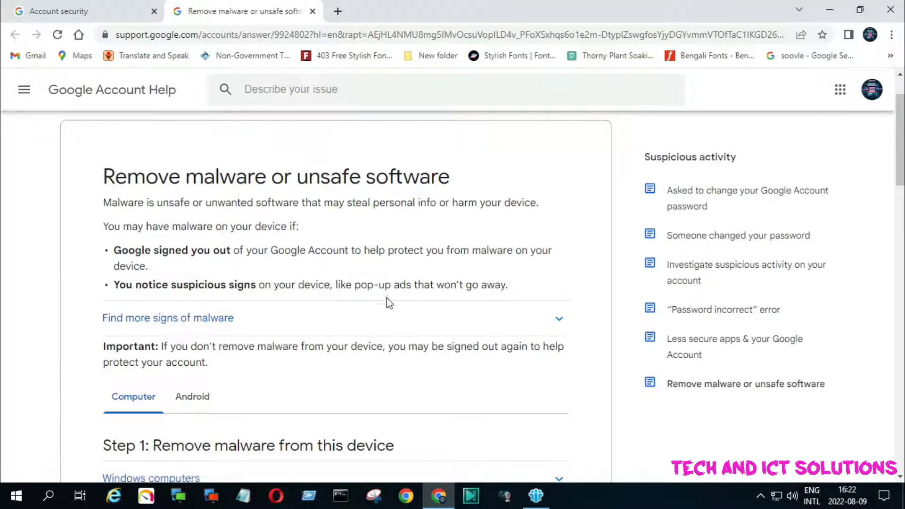
{"action": "scroll", "coordinate": [442, 288], "scroll_direction": "down", "scroll_amount": 6}
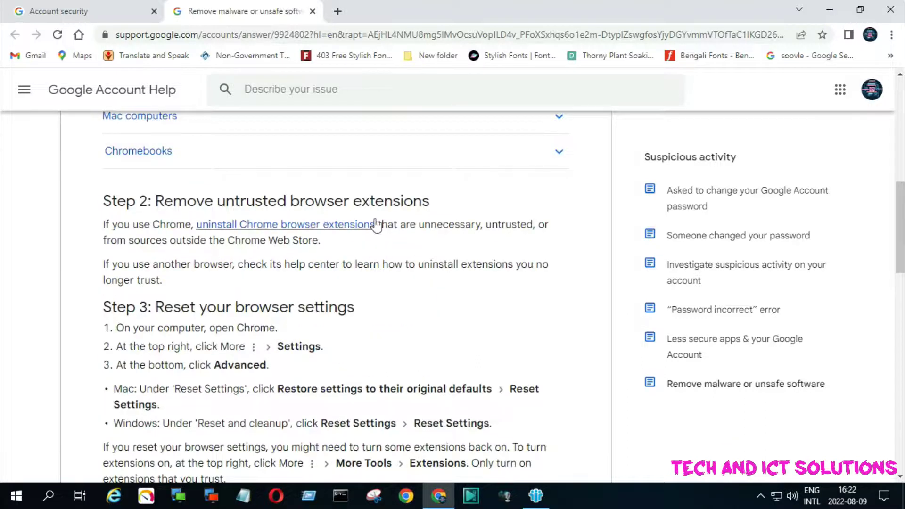
{"action": "scroll", "coordinate": [378, 223], "scroll_direction": "down", "scroll_amount": 4}
{"action": "scroll", "coordinate": [191, 225], "scroll_direction": "down", "scroll_amount": 5}
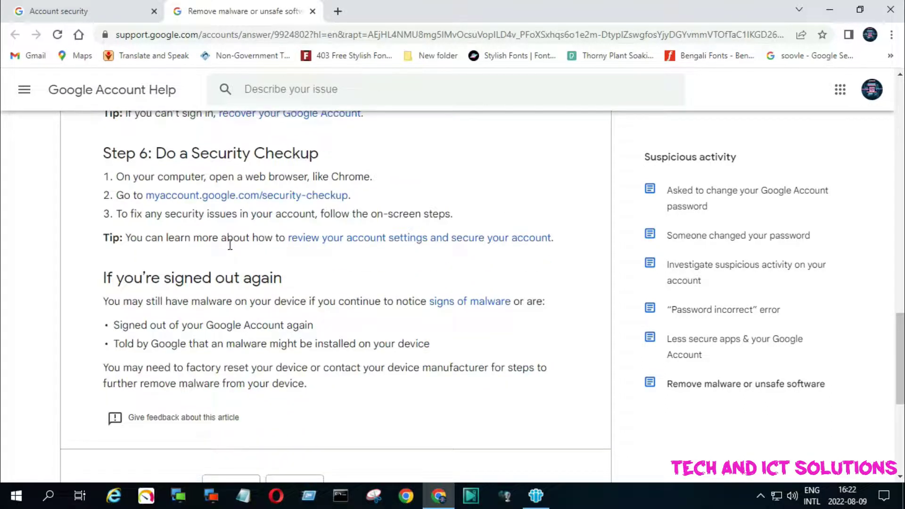
{"action": "scroll", "coordinate": [230, 245], "scroll_direction": "down", "scroll_amount": 2}
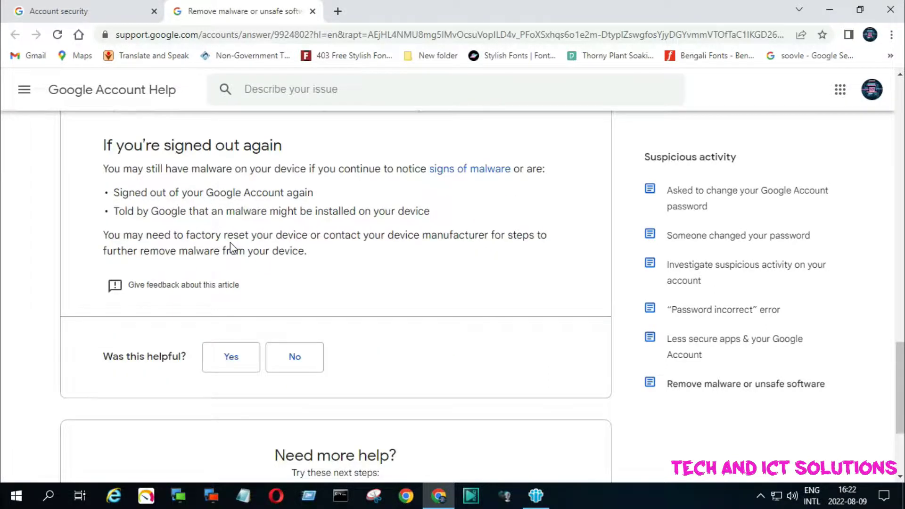
{"action": "scroll", "coordinate": [230, 242], "scroll_direction": "up", "scroll_amount": 20}
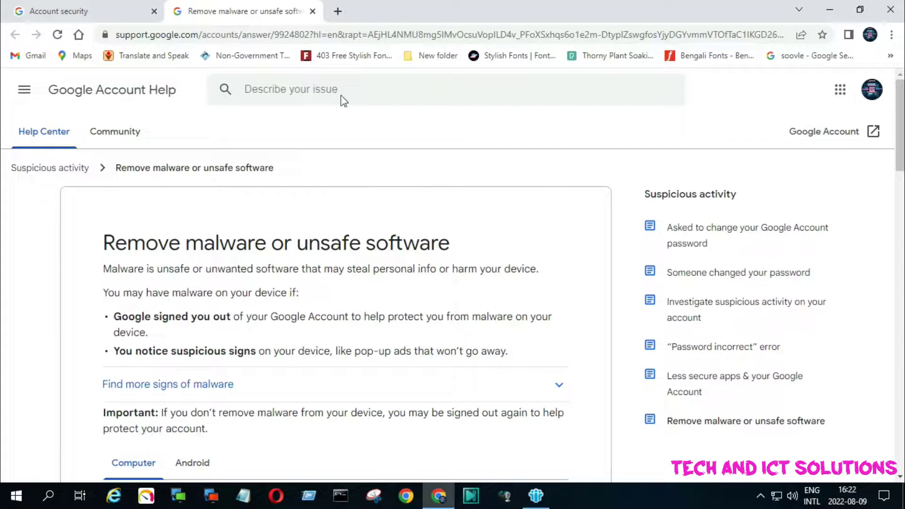
Step: Close the help article, review the Gmail, Drive and Photos sections, and click Done
{"action": "left_click", "coordinate": [313, 11]}
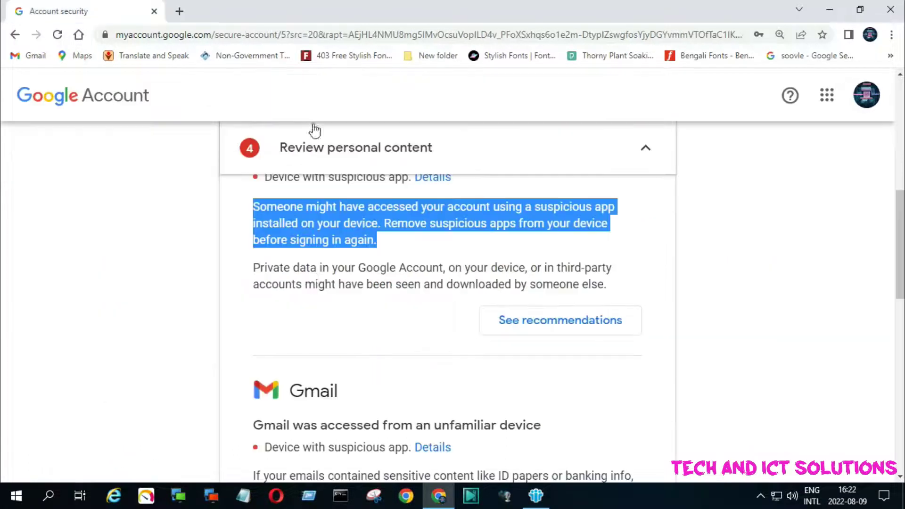
{"action": "scroll", "coordinate": [368, 314], "scroll_direction": "down", "scroll_amount": 3}
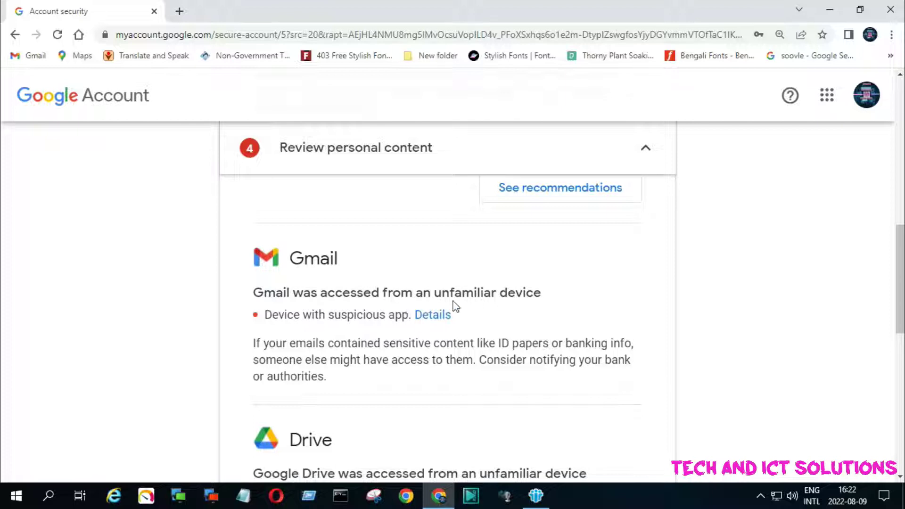
{"action": "left_click_drag", "start_coordinate": [274, 293], "coordinate": [566, 301]}
{"action": "scroll", "coordinate": [431, 317], "scroll_direction": "down", "scroll_amount": 3}
{"action": "scroll", "coordinate": [432, 317], "scroll_direction": "down", "scroll_amount": 2}
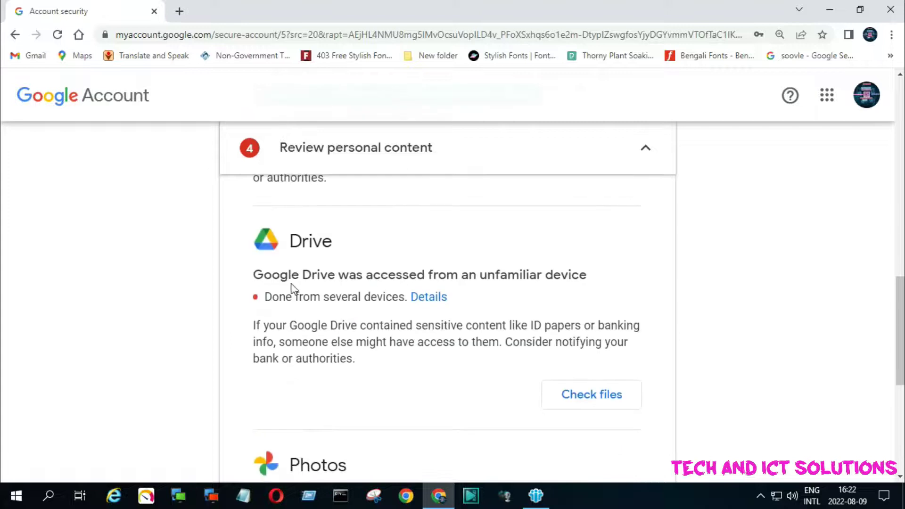
{"action": "scroll", "coordinate": [355, 264], "scroll_direction": "down", "scroll_amount": 6}
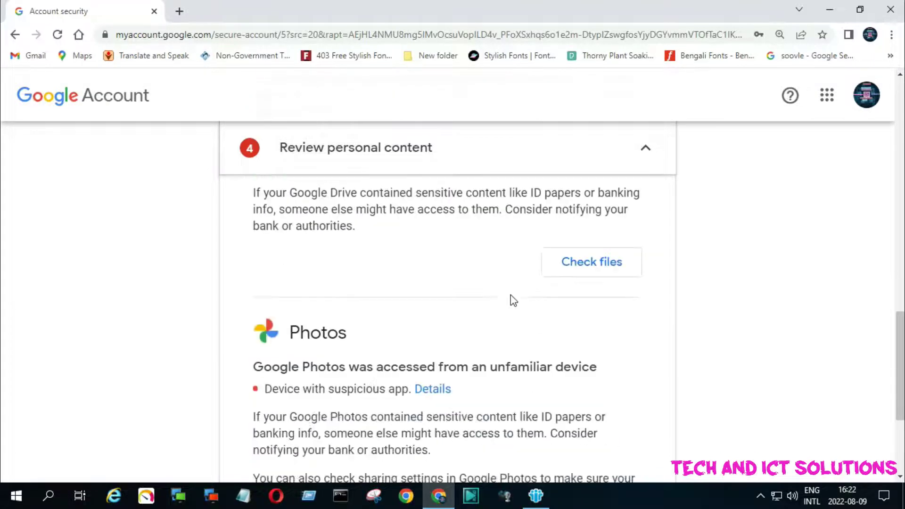
{"action": "scroll", "coordinate": [389, 266], "scroll_direction": "down", "scroll_amount": 2}
{"action": "scroll", "coordinate": [313, 250], "scroll_direction": "up", "scroll_amount": 2}
{"action": "scroll", "coordinate": [372, 306], "scroll_direction": "down", "scroll_amount": 2}
{"action": "left_click", "coordinate": [447, 361]}
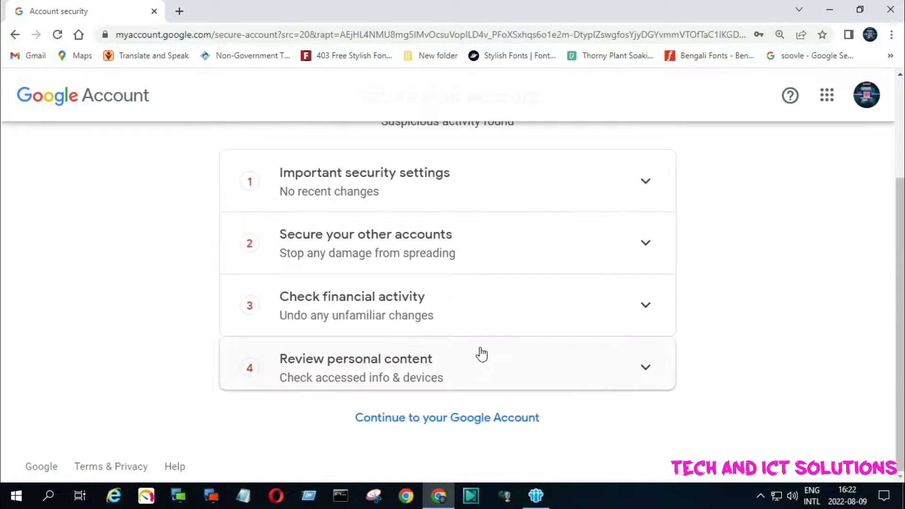
Step: Continue to the Google Account Security page and look over its suspicious-app warning
{"action": "left_click", "coordinate": [469, 417]}
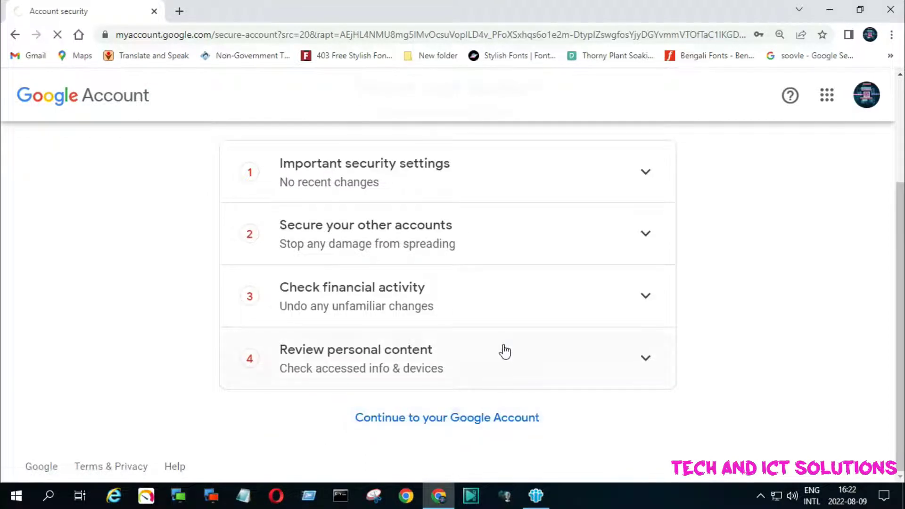
{"action": "scroll", "coordinate": [534, 319], "scroll_direction": "down", "scroll_amount": 3}
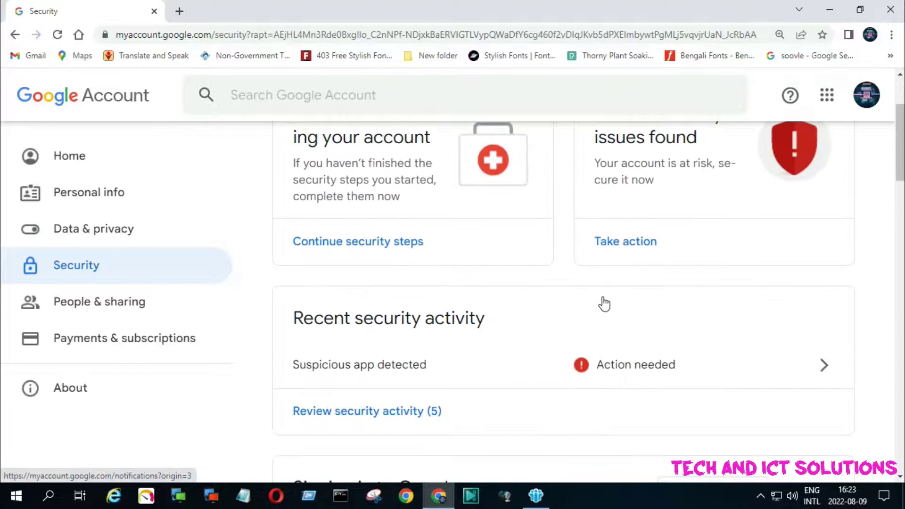
{"action": "scroll", "coordinate": [604, 304], "scroll_direction": "down", "scroll_amount": 1}
{"action": "scroll", "coordinate": [642, 292], "scroll_direction": "up", "scroll_amount": 3}
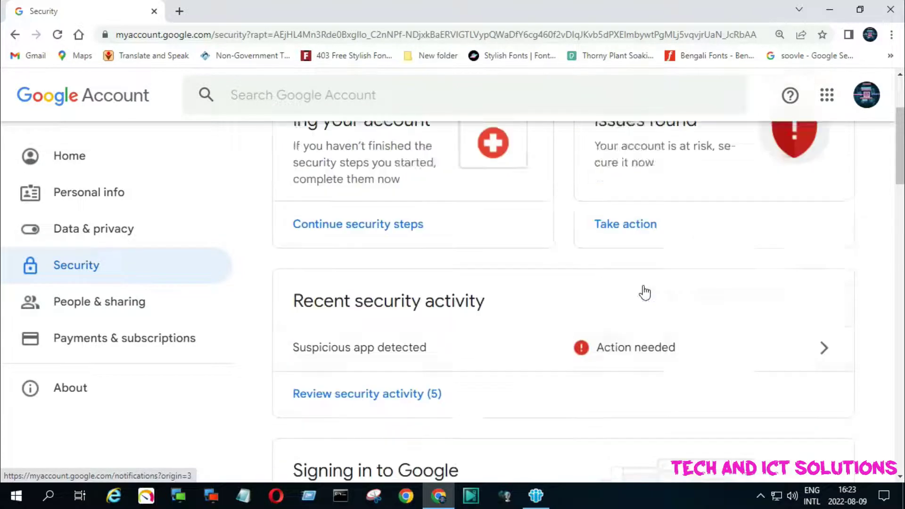
{"action": "scroll", "coordinate": [655, 312], "scroll_direction": "down", "scroll_amount": 2}
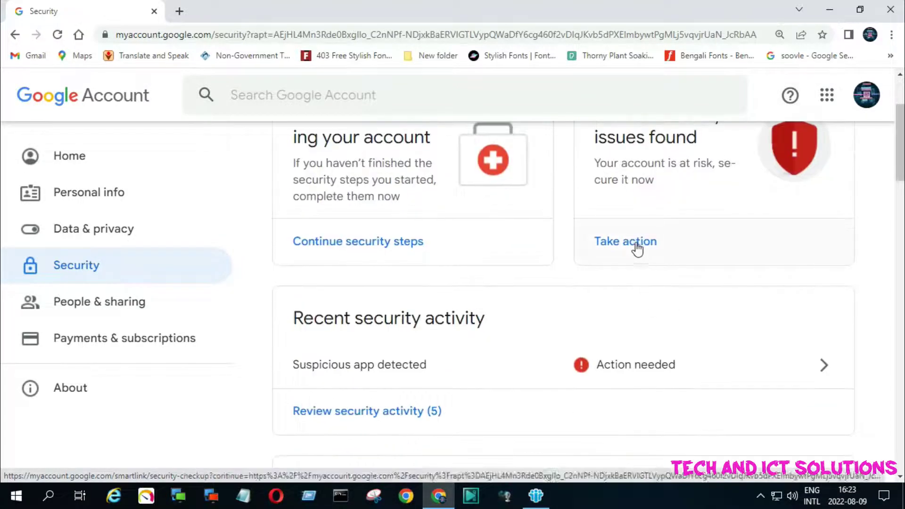
Step: Start the Security Checkup with Take action and expand Your devices to see signed-in devices
{"action": "left_click", "coordinate": [638, 243]}
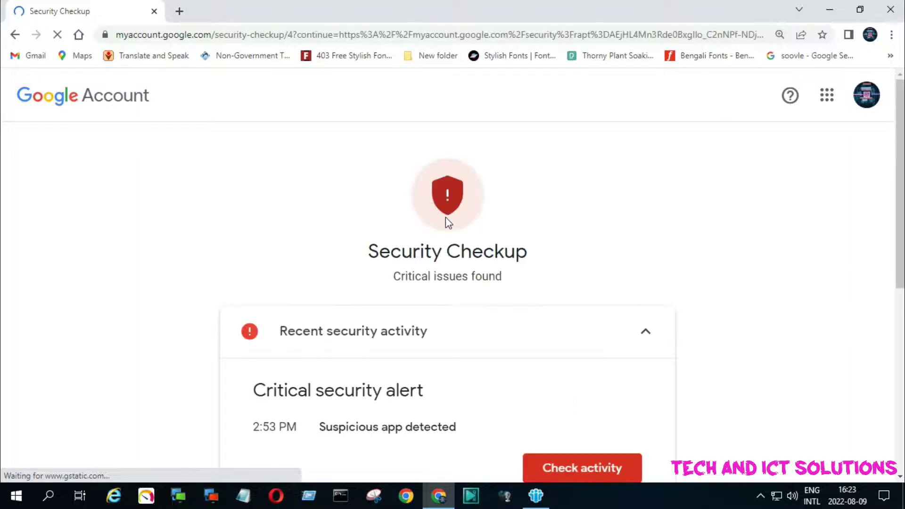
{"action": "scroll", "coordinate": [448, 222], "scroll_direction": "down", "scroll_amount": 3}
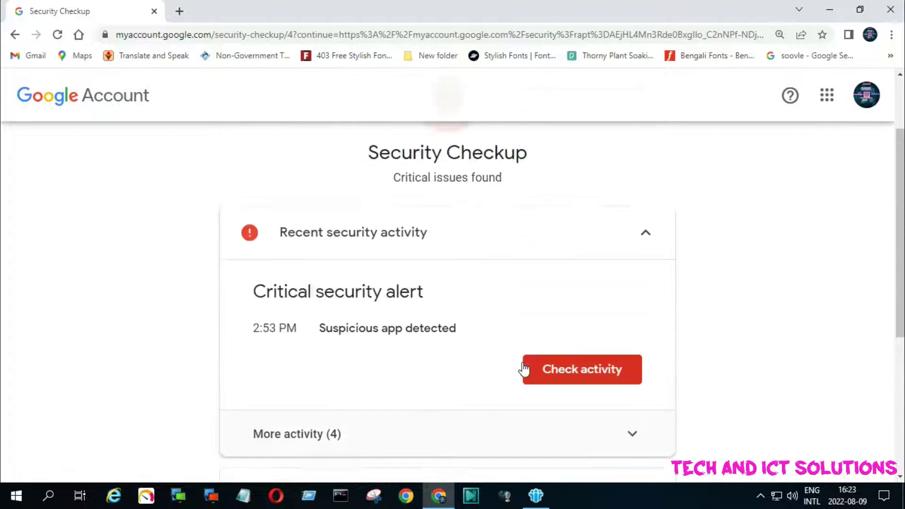
{"action": "left_click", "coordinate": [645, 369]}
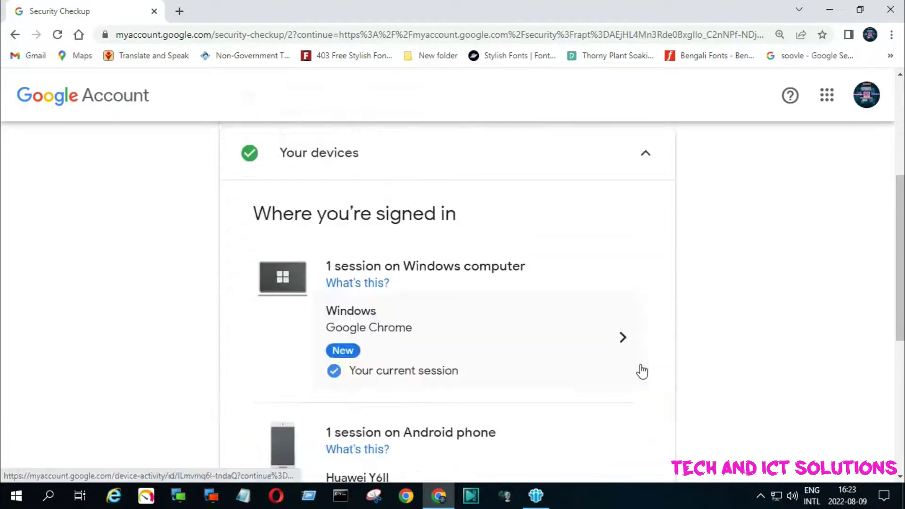
{"action": "scroll", "coordinate": [424, 358], "scroll_direction": "up", "scroll_amount": 3}
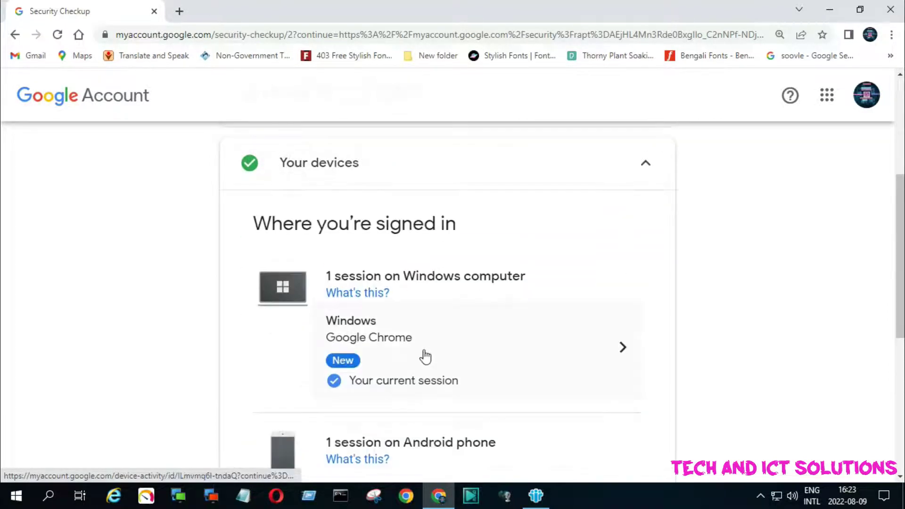
{"action": "scroll", "coordinate": [360, 286], "scroll_direction": "up", "scroll_amount": 2}
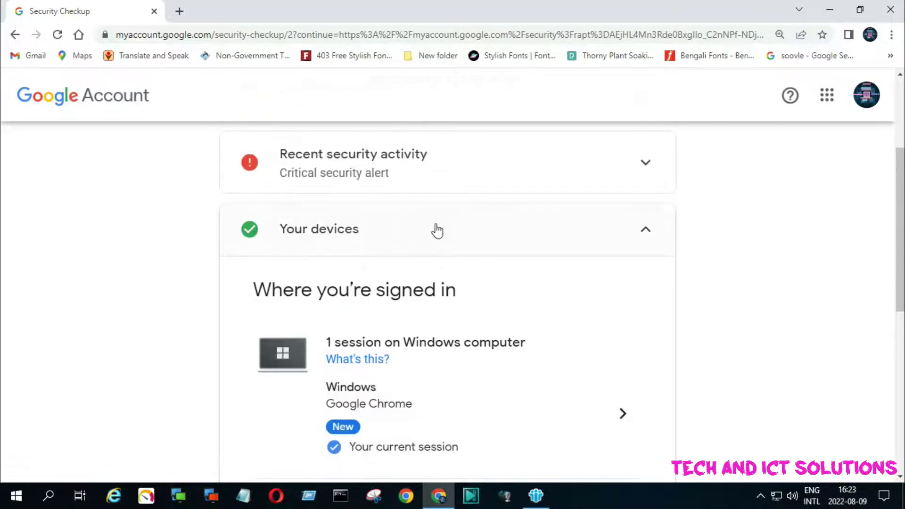
{"action": "scroll", "coordinate": [444, 313], "scroll_direction": "up", "scroll_amount": 2}
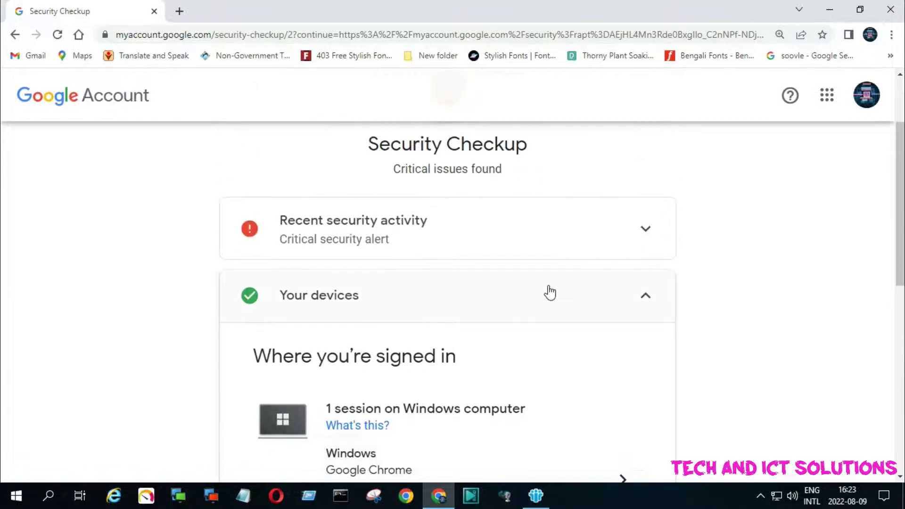
Step: Expand Recent security activity to show the 2:53 PM Suspicious app detected alert
{"action": "left_click", "coordinate": [640, 235]}
{"action": "scroll", "coordinate": [632, 268], "scroll_direction": "up", "scroll_amount": 3}
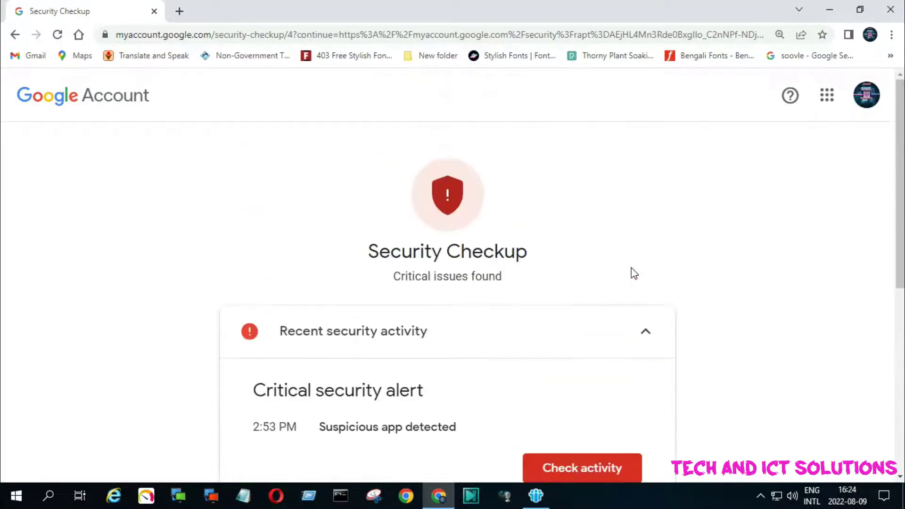
{"action": "scroll", "coordinate": [594, 288], "scroll_direction": "down", "scroll_amount": 6}
{"action": "scroll", "coordinate": [600, 292], "scroll_direction": "up", "scroll_amount": 4}
{"action": "scroll", "coordinate": [558, 345], "scroll_direction": "down", "scroll_amount": 4}
{"action": "scroll", "coordinate": [532, 338], "scroll_direction": "up", "scroll_amount": 3}
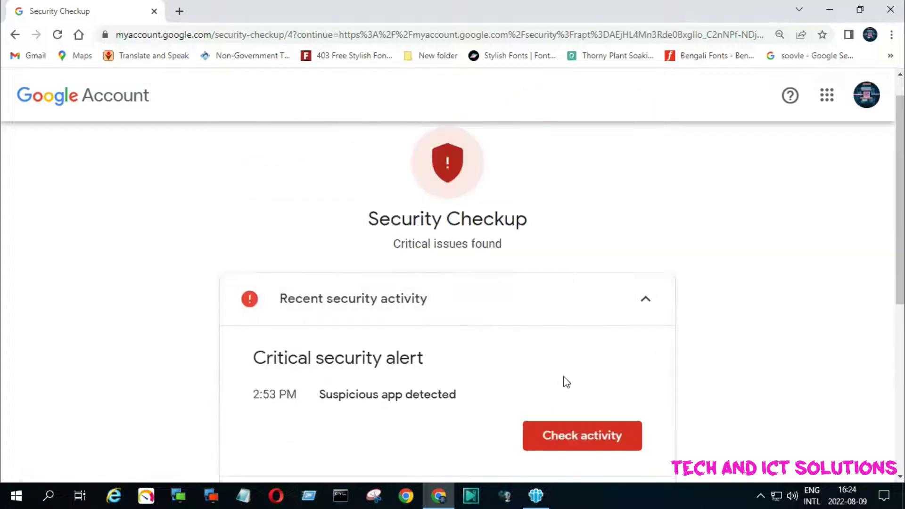
Step: Open Check activity under the critical alert to view the Windows suspicious-app details
{"action": "scroll", "coordinate": [568, 372], "scroll_direction": "down", "scroll_amount": 3}
{"action": "left_click", "coordinate": [584, 306]}
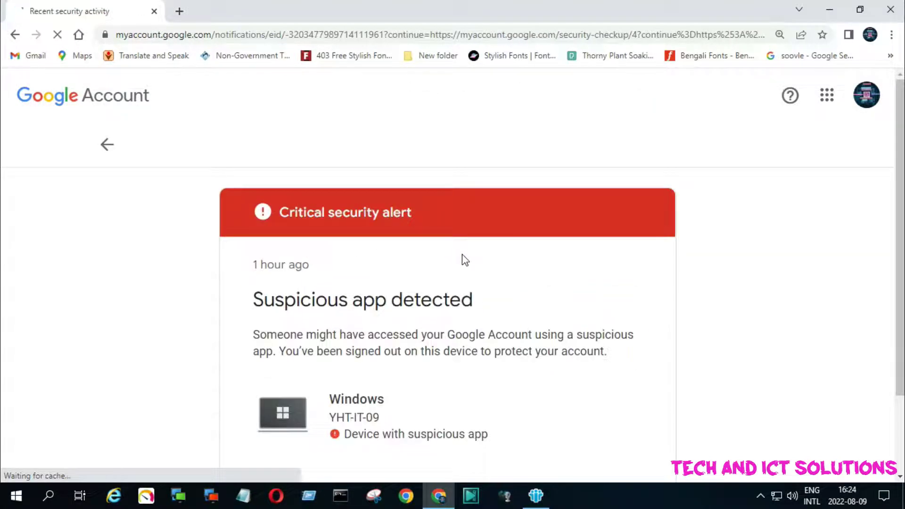
{"action": "scroll", "coordinate": [493, 266], "scroll_direction": "down", "scroll_amount": 2}
{"action": "scroll", "coordinate": [488, 275], "scroll_direction": "up", "scroll_amount": 1}
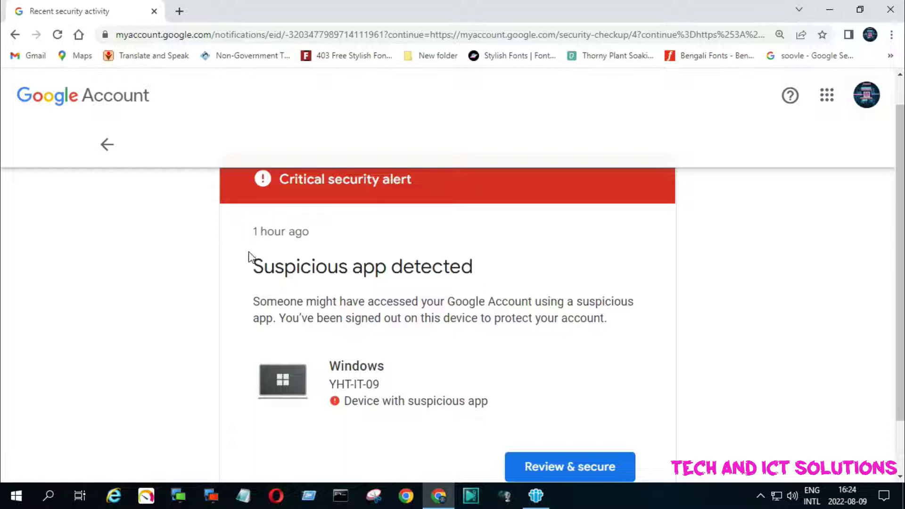
{"action": "scroll", "coordinate": [250, 208], "scroll_direction": "up", "scroll_amount": 1}
{"action": "scroll", "coordinate": [242, 213], "scroll_direction": "down", "scroll_amount": 2}
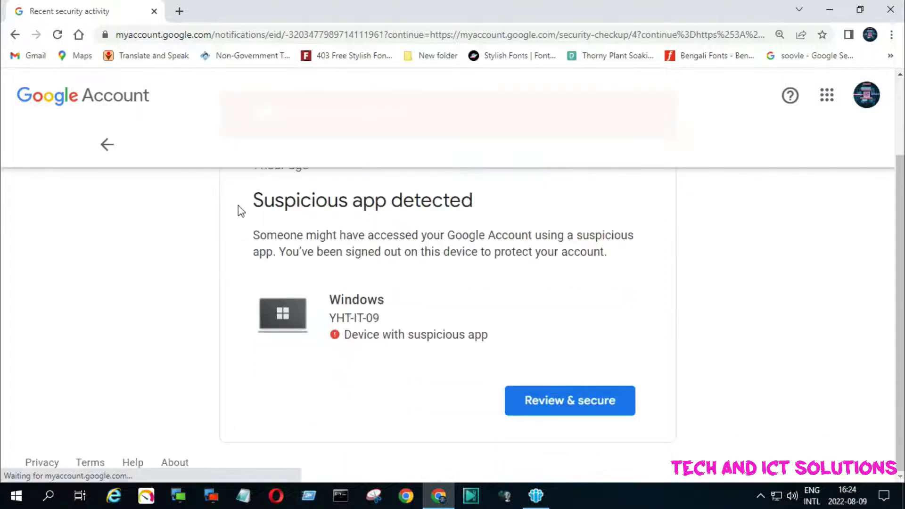
{"action": "scroll", "coordinate": [258, 238], "scroll_direction": "up", "scroll_amount": 2}
{"action": "scroll", "coordinate": [259, 241], "scroll_direction": "down", "scroll_amount": 2}
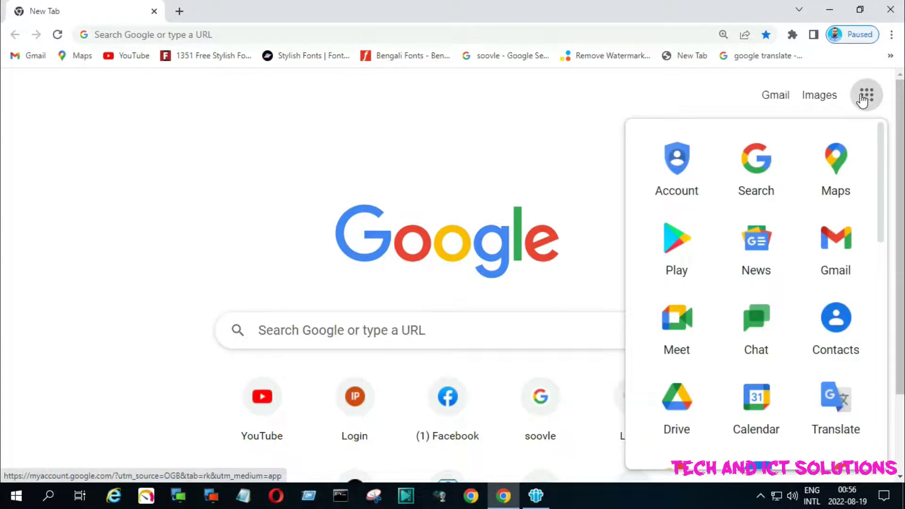
Step: Sign back in from Account in the apps grid, choosing the account and entering its password
{"action": "left_click", "coordinate": [677, 165]}
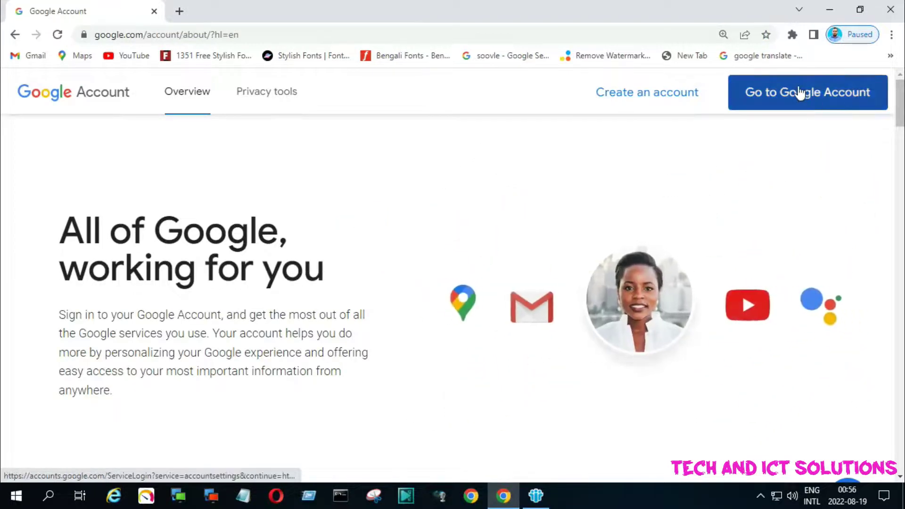
{"action": "left_click", "coordinate": [823, 93]}
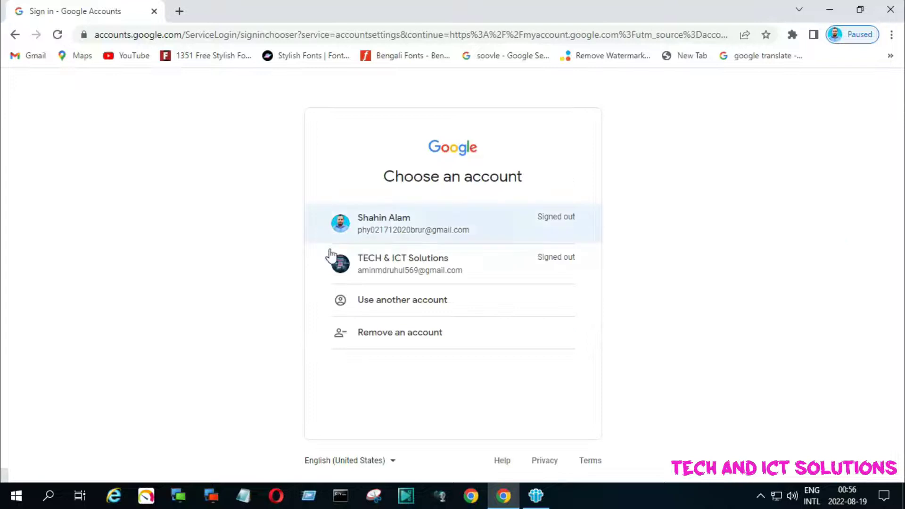
{"action": "left_click", "coordinate": [409, 273]}
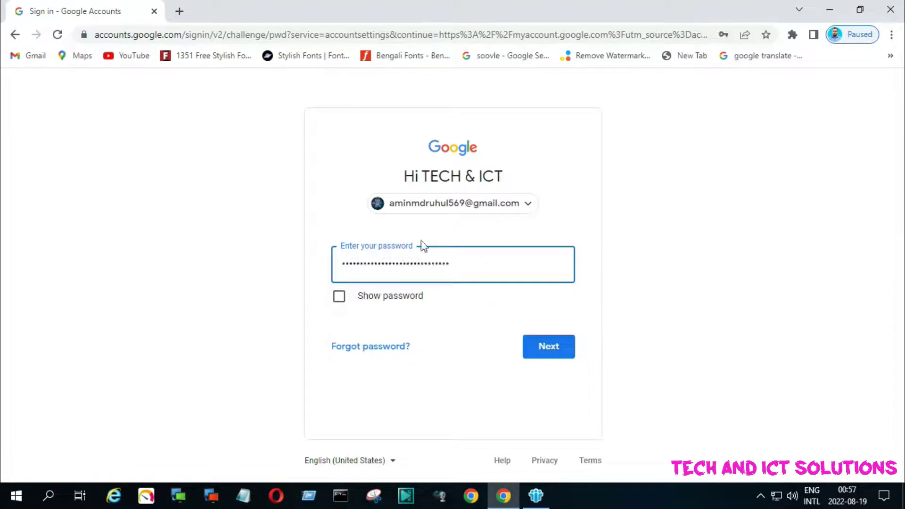
{"action": "left_click", "coordinate": [566, 352]}
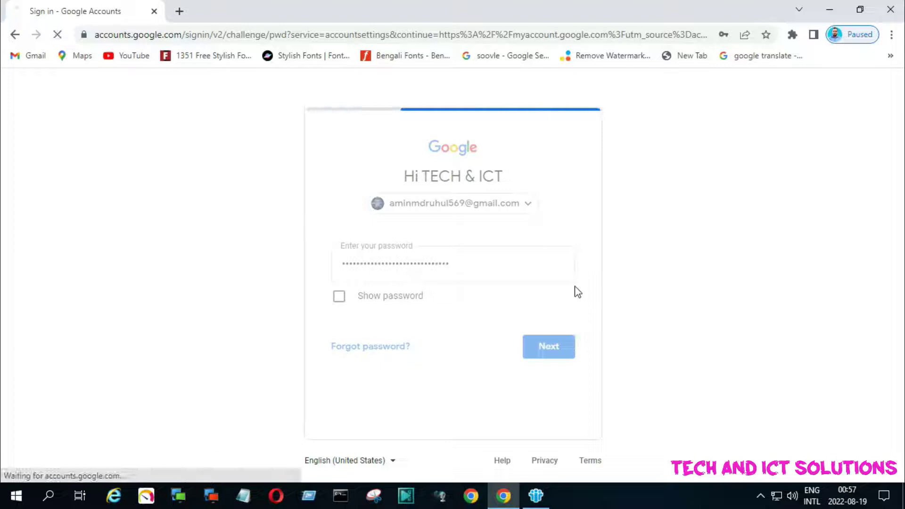
Step: Enlarge the page two zoom levels from Chrome's menu
{"action": "left_click", "coordinate": [892, 35]}
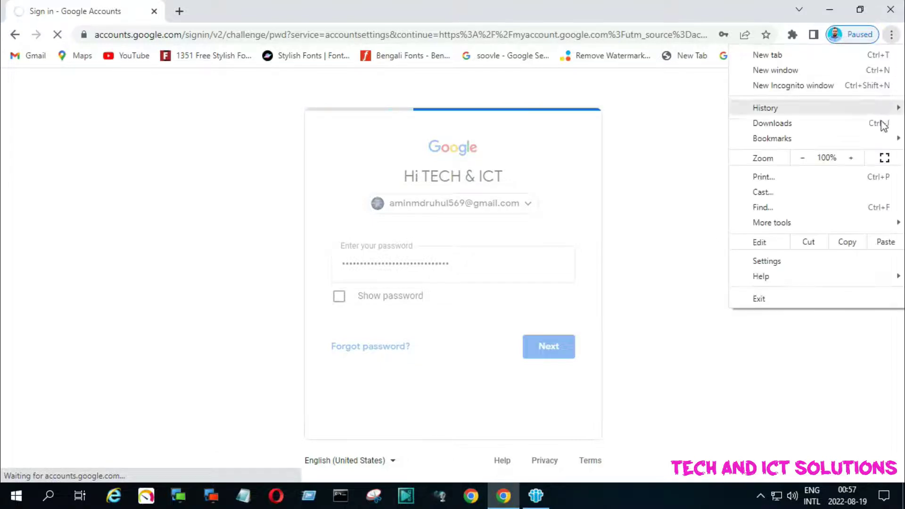
{"action": "left_click", "coordinate": [851, 158]}
{"action": "left_click", "coordinate": [851, 158]}
{"action": "left_click", "coordinate": [686, 192]}
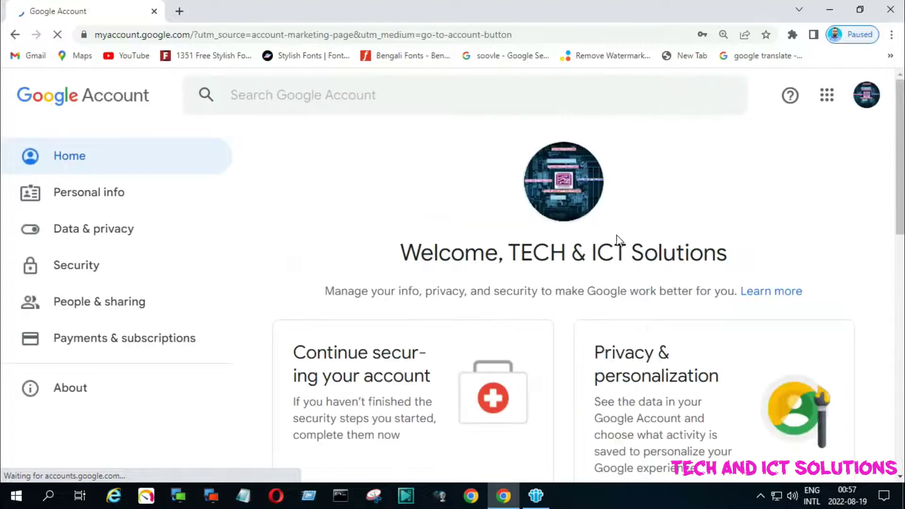
Step: Browse the welcome home page cards, then go to Security in the left sidebar
{"action": "left_click_drag", "start_coordinate": [421, 224], "coordinate": [843, 247]}
{"action": "scroll", "coordinate": [733, 257], "scroll_direction": "down", "scroll_amount": 4}
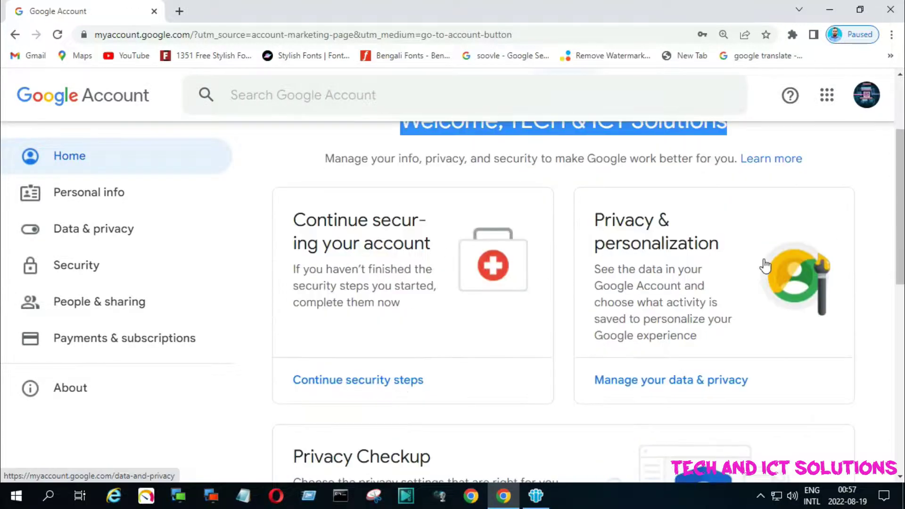
{"action": "scroll", "coordinate": [762, 268], "scroll_direction": "down", "scroll_amount": 1}
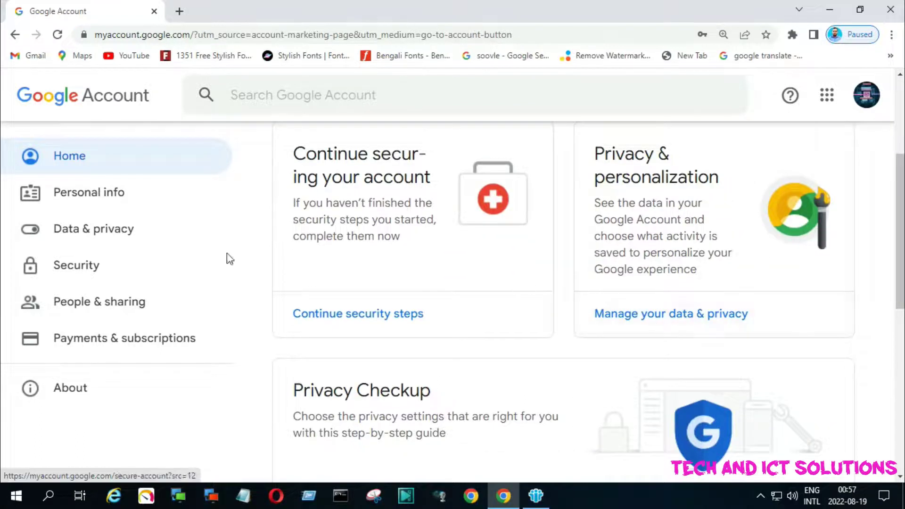
{"action": "scroll", "coordinate": [556, 228], "scroll_direction": "up", "scroll_amount": 4}
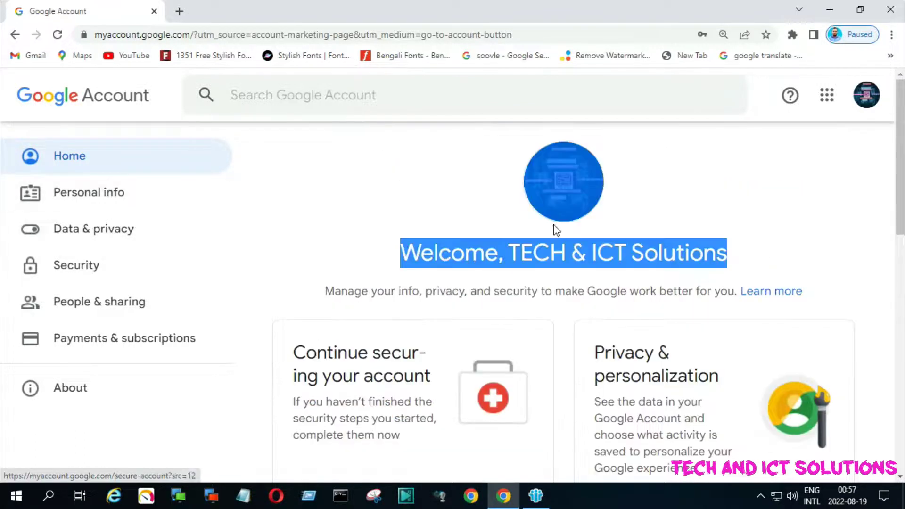
{"action": "left_click", "coordinate": [582, 256]}
{"action": "left_click", "coordinate": [59, 279]}
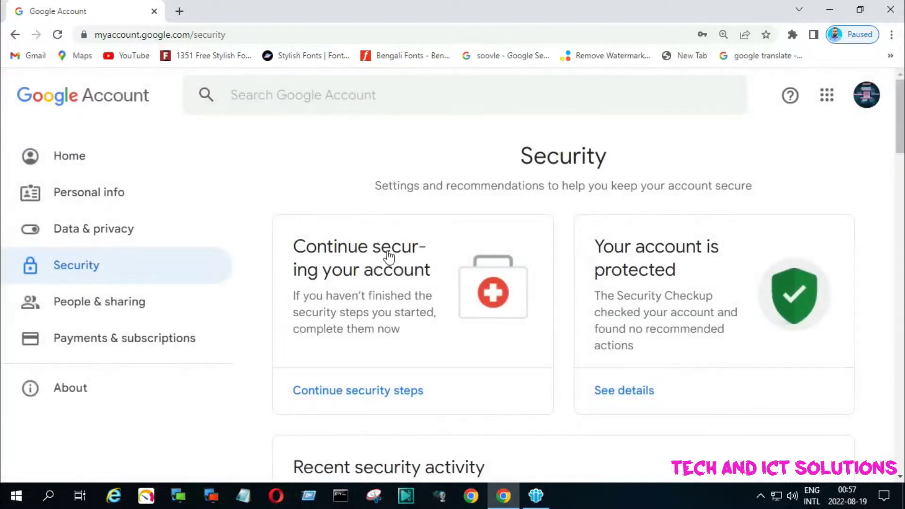
Step: Scroll the Security page to review Recent security activity and confirm the account shows as protected
{"action": "scroll", "coordinate": [653, 273], "scroll_direction": "down", "scroll_amount": 2}
{"action": "scroll", "coordinate": [618, 228], "scroll_direction": "up", "scroll_amount": 1}
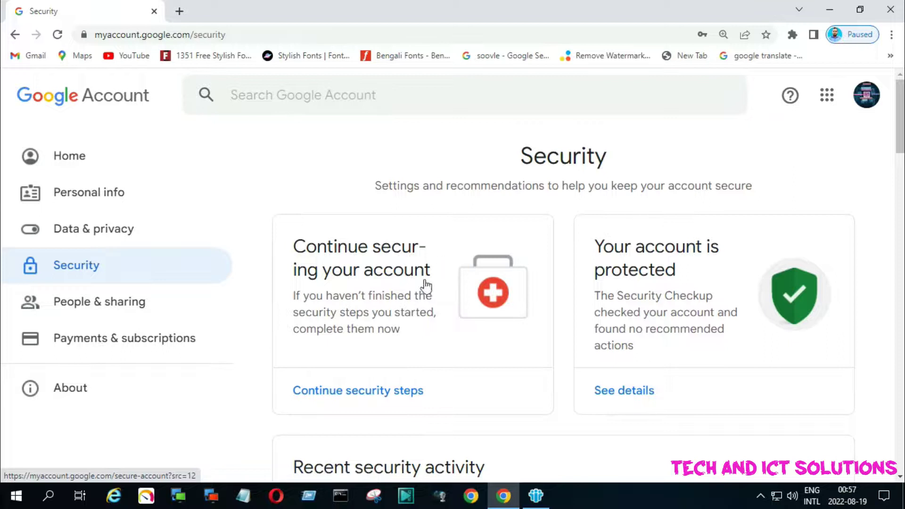
{"action": "scroll", "coordinate": [467, 323], "scroll_direction": "down", "scroll_amount": 5}
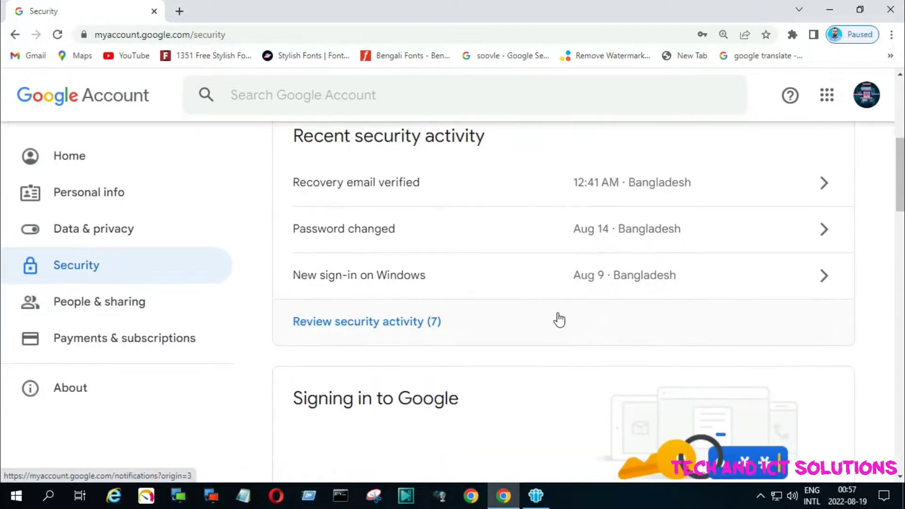
{"action": "scroll", "coordinate": [560, 320], "scroll_direction": "up", "scroll_amount": 2}
{"action": "scroll", "coordinate": [613, 372], "scroll_direction": "down", "scroll_amount": 2}
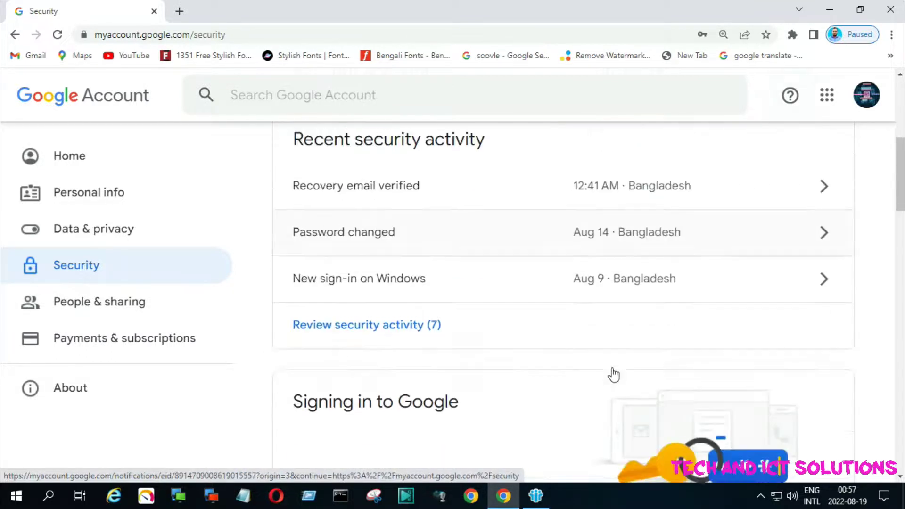
{"action": "scroll", "coordinate": [613, 373], "scroll_direction": "up", "scroll_amount": 5}
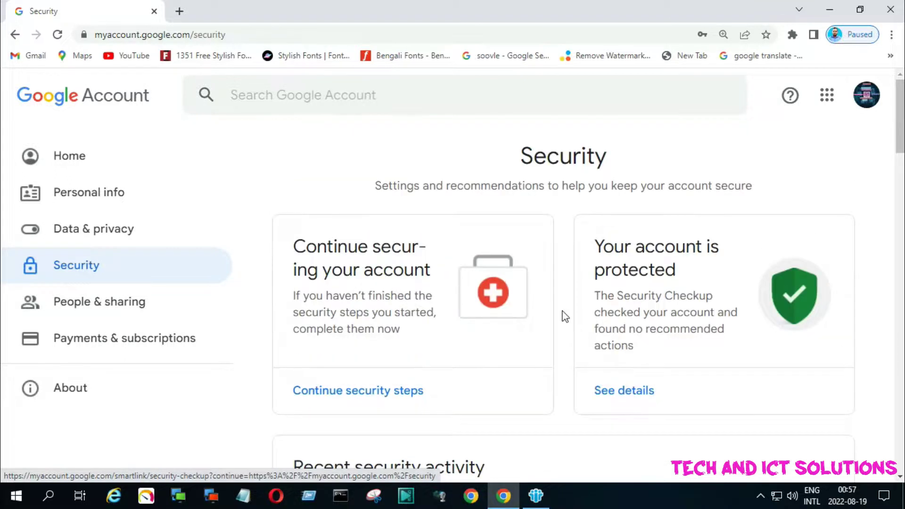
Step: Go back from Security to the account home page via Home in the sidebar
{"action": "left_click", "coordinate": [86, 163]}
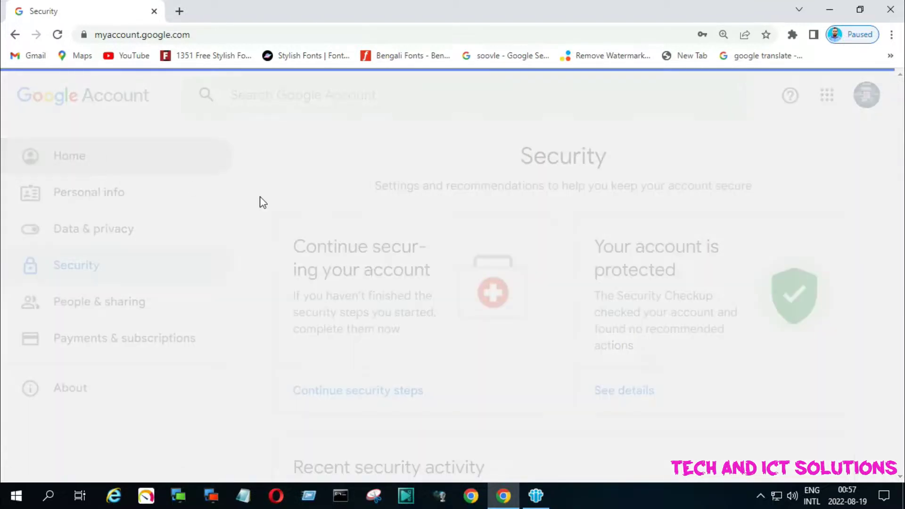